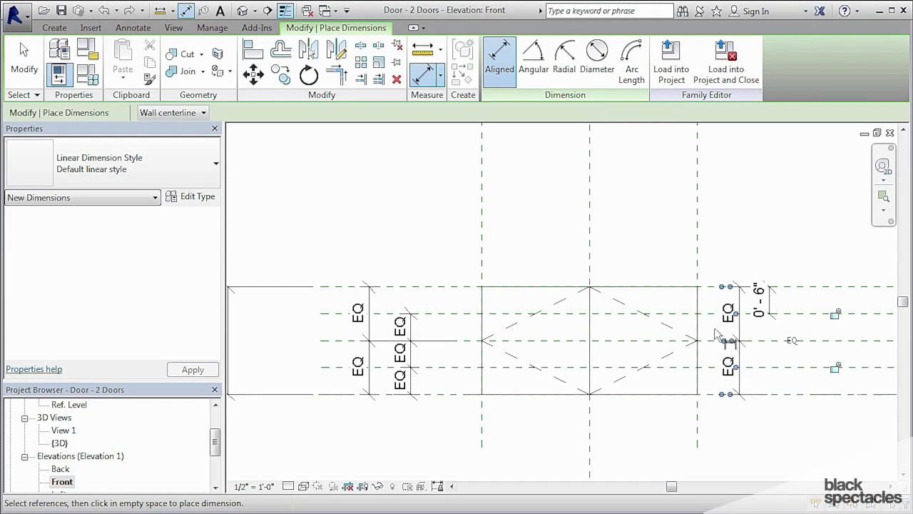
Step: Finish the right EQ dimension and save the family as 'Door - 2 Doors & Drawers'
left_click(716, 330)
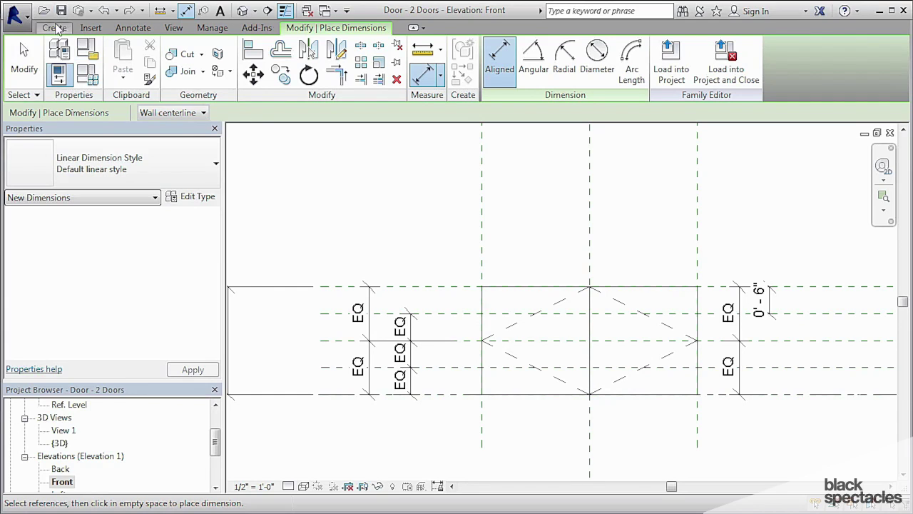
left_click(27, 17)
mouse_move(99, 179)
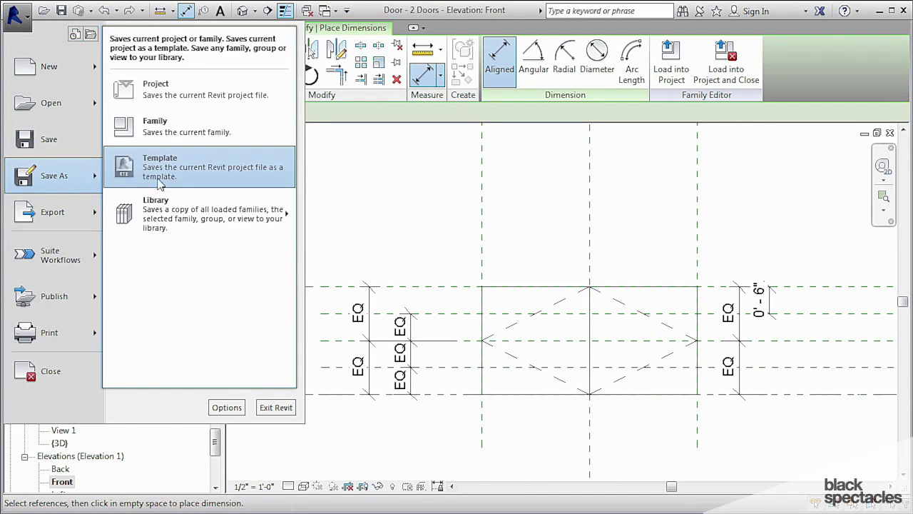
left_click(166, 127)
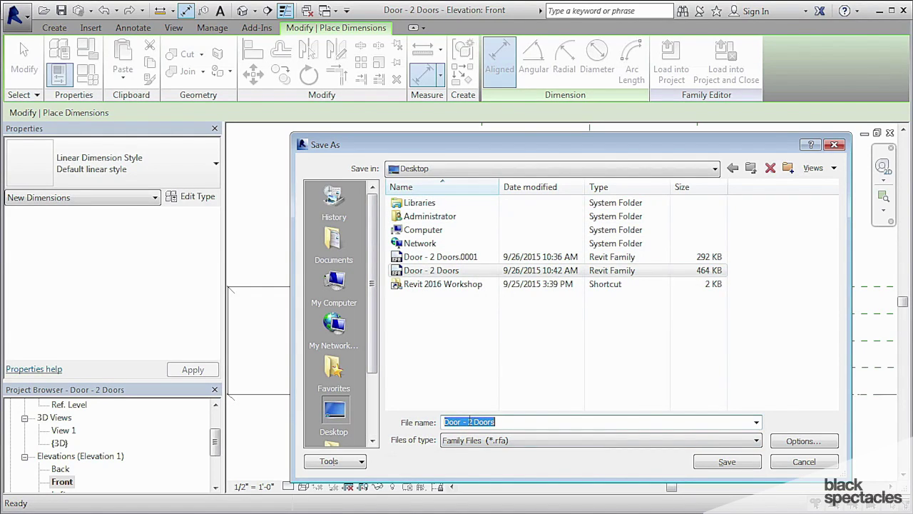
left_click(504, 421)
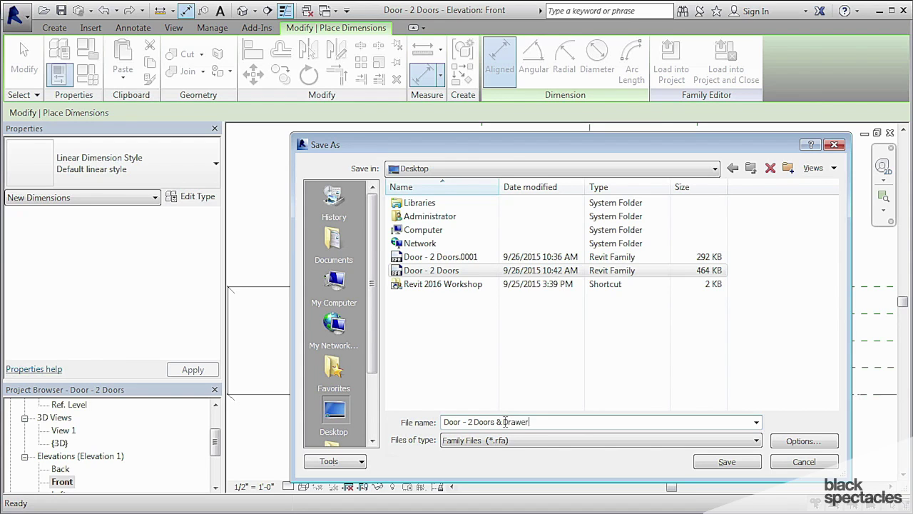
left_click(721, 468)
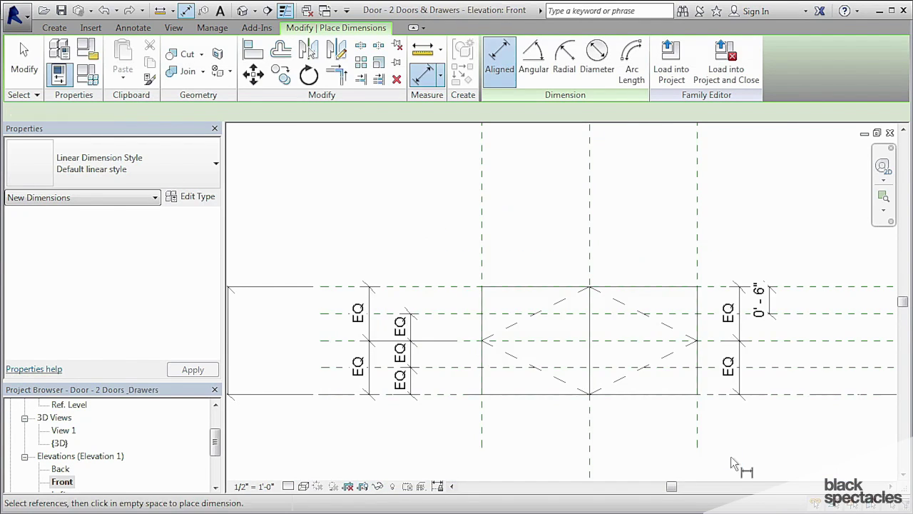
Step: Delete the left and right EQ dimensions from the front elevation
scroll(556, 321, "up", 2)
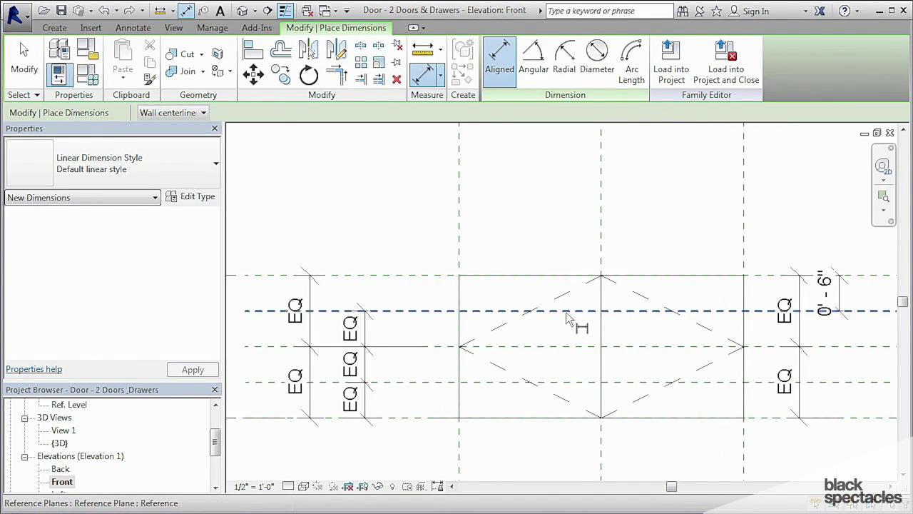
middle_click_drag(573, 316, 606, 304)
key("Escape")
left_click(342, 279)
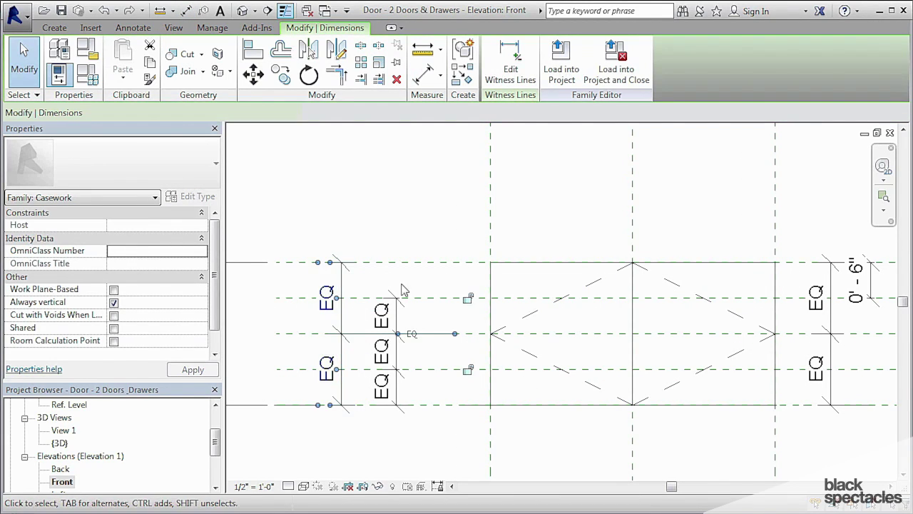
scroll(460, 297, "down", 1)
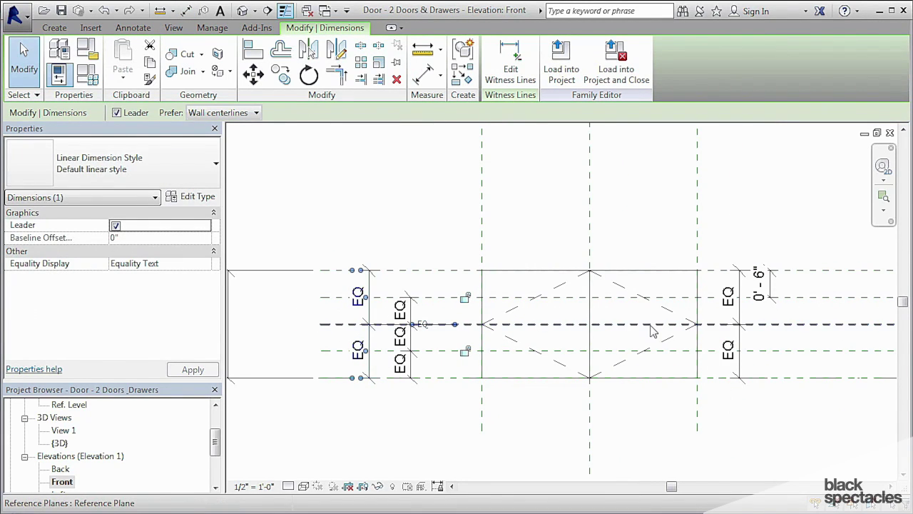
key("Delete")
left_click(739, 316)
key("Delete")
Step: Drag the diamond hidden line's top endpoint down to the reference plane intersection
left_click(613, 283)
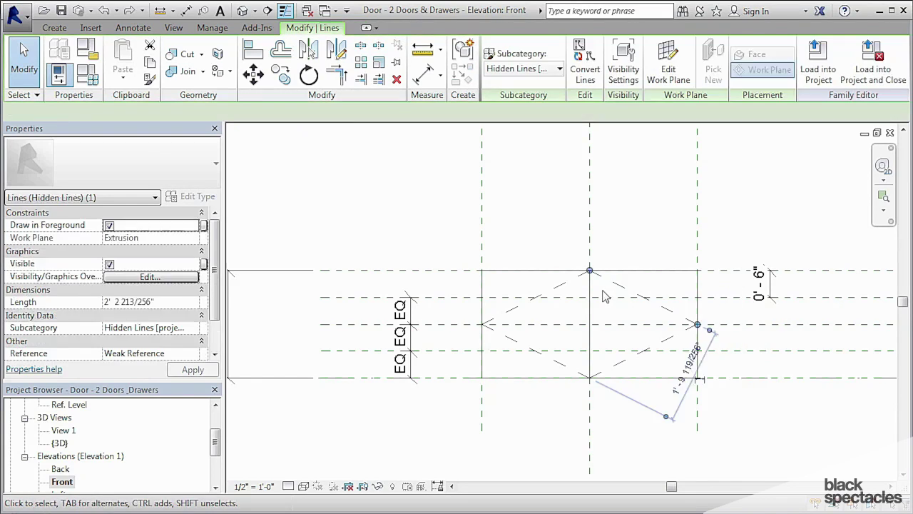
scroll(602, 288, "up", 2)
left_click_drag(581, 259, 581, 304)
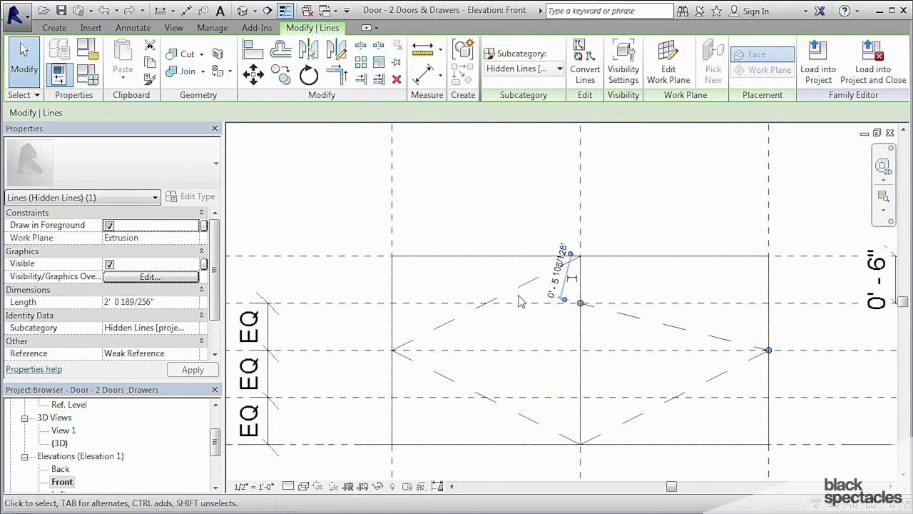
key("ctrl+z")
left_click(578, 266)
left_click_drag(580, 255, 580, 304)
left_click(632, 284)
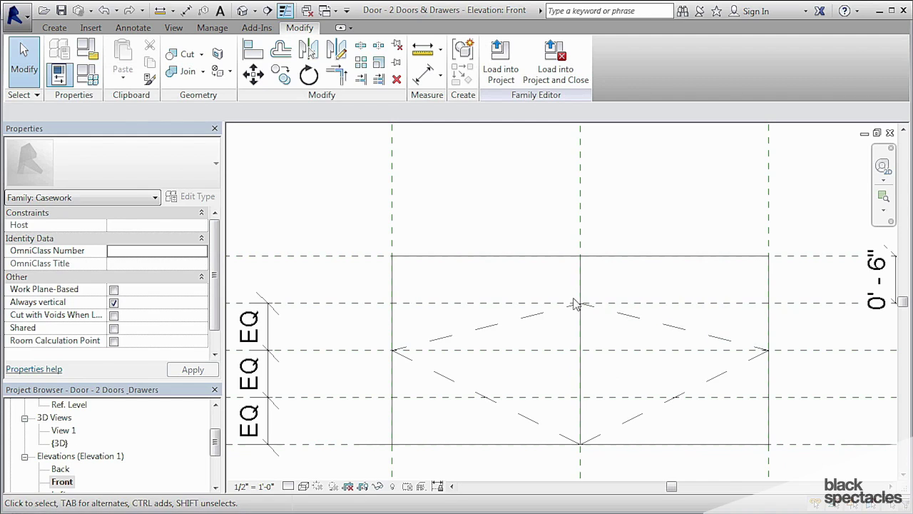
Step: Align both upper diamond lines to the horizontal reference plane and lock them
left_click(255, 50)
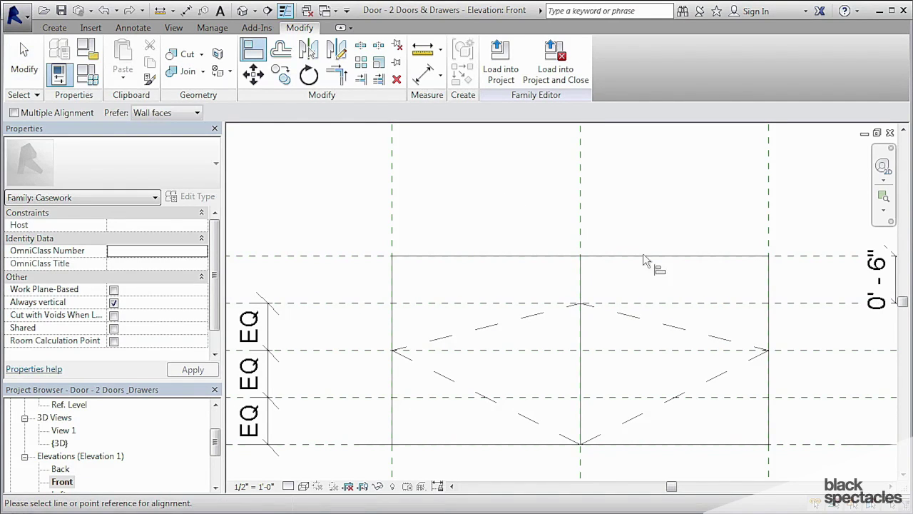
left_click(655, 304)
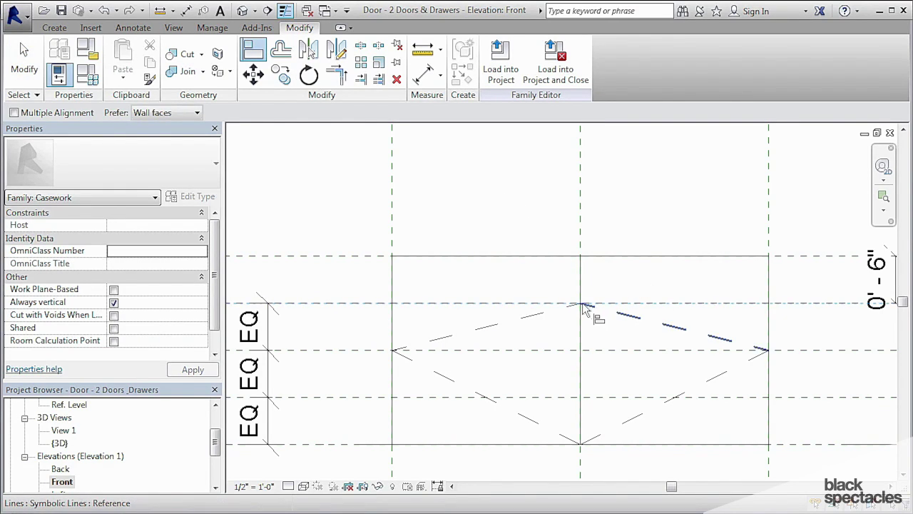
left_click(586, 308)
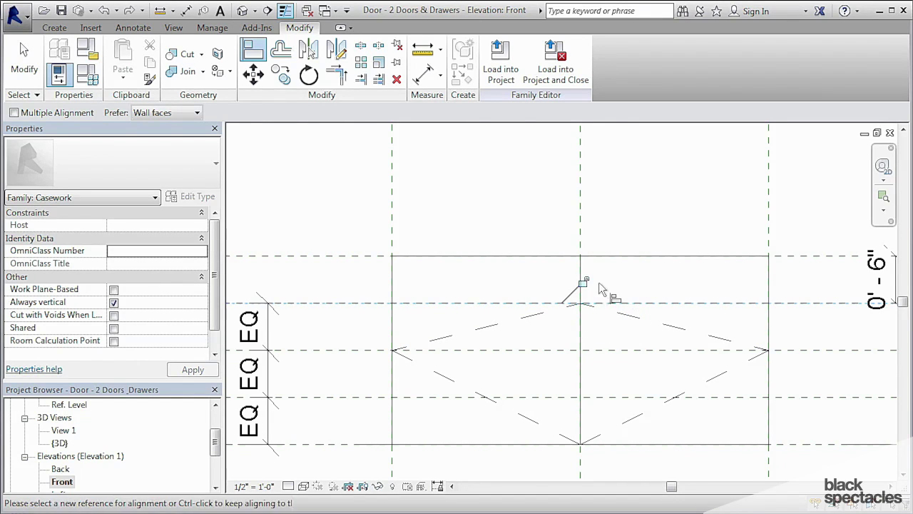
left_click(585, 304)
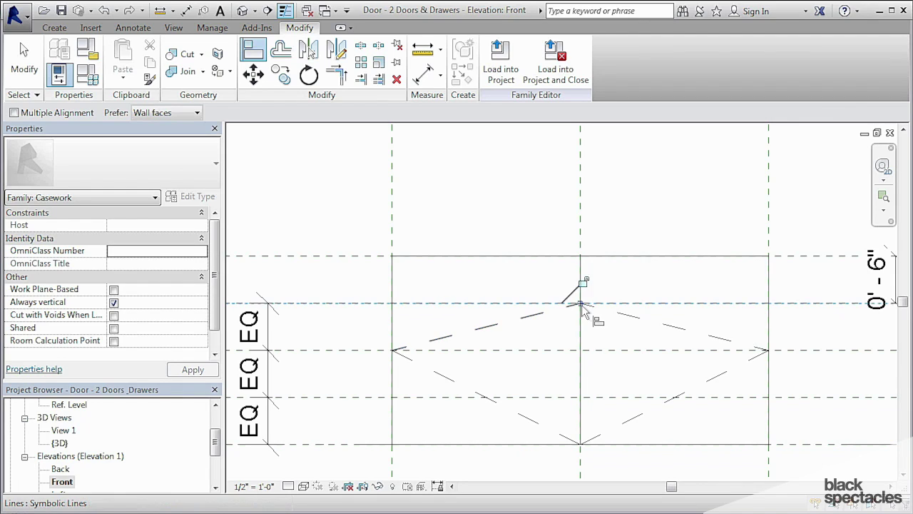
left_click(582, 306)
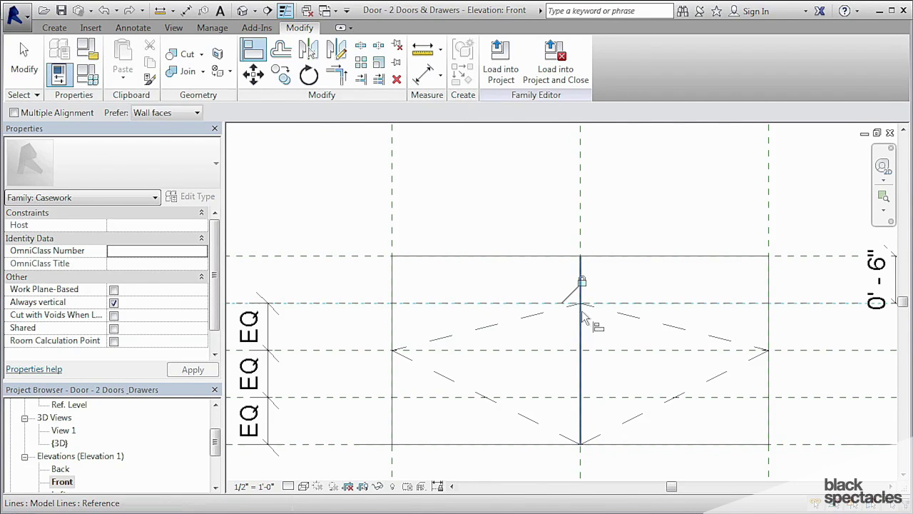
scroll(546, 382, "down", 2)
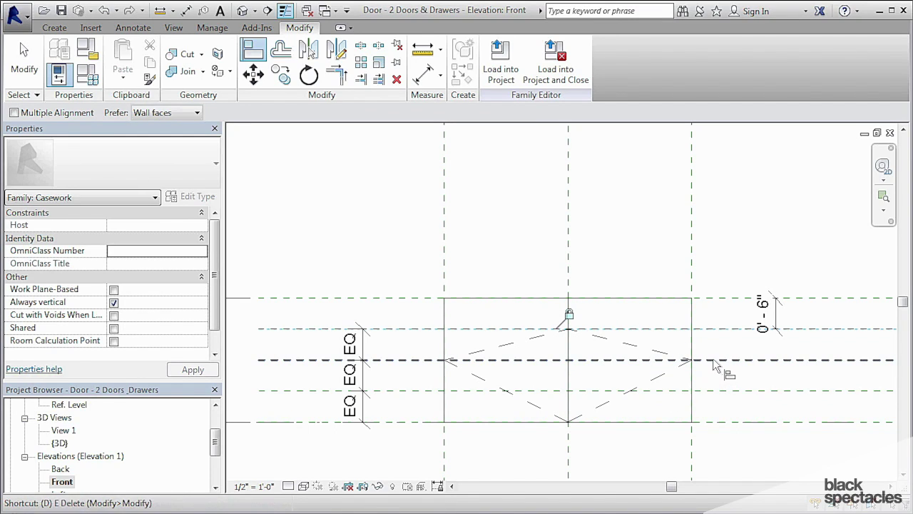
key("i")
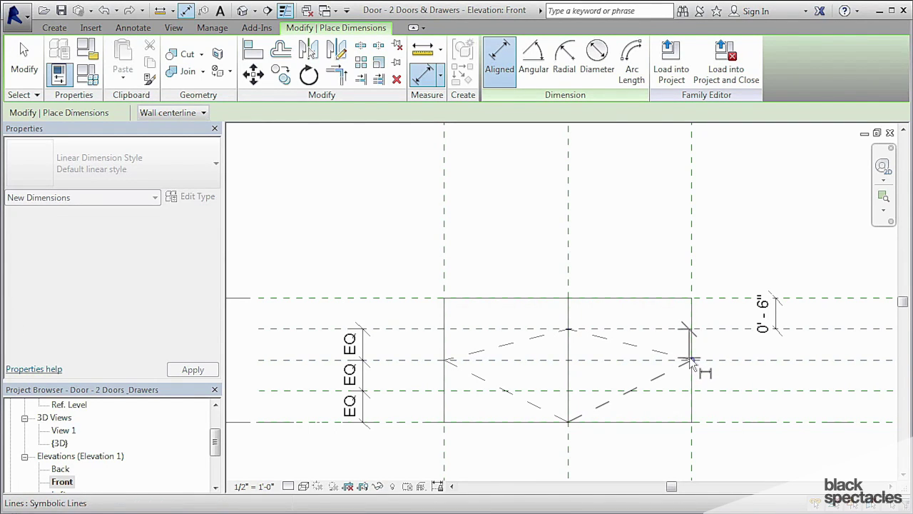
Step: Add an EQ dimension string across the horizontal reference planes right of the door
left_click(690, 361)
left_click(738, 390)
left_click(739, 422)
left_click(748, 410)
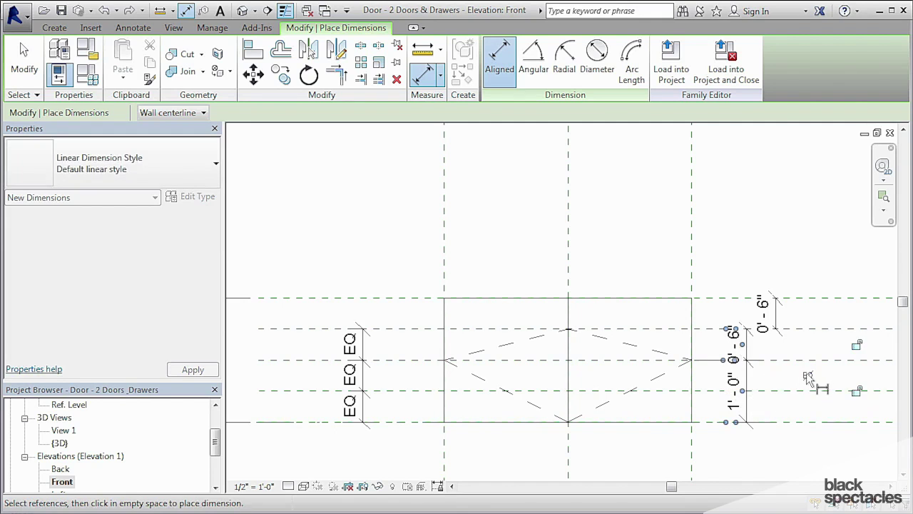
left_click(807, 374)
Step: Add a matching EQ dimension string from top plane to bottom level left of the door
middle_click_drag(703, 393, 570, 321)
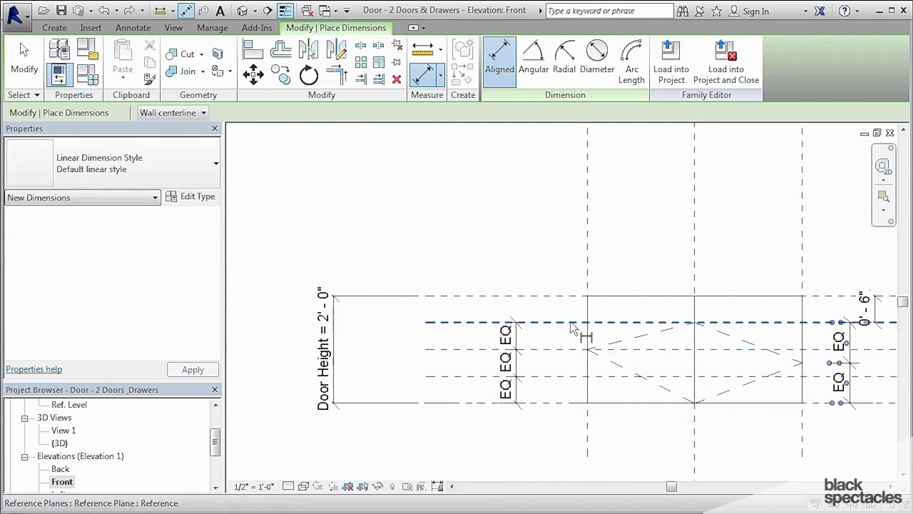
left_click(571, 321)
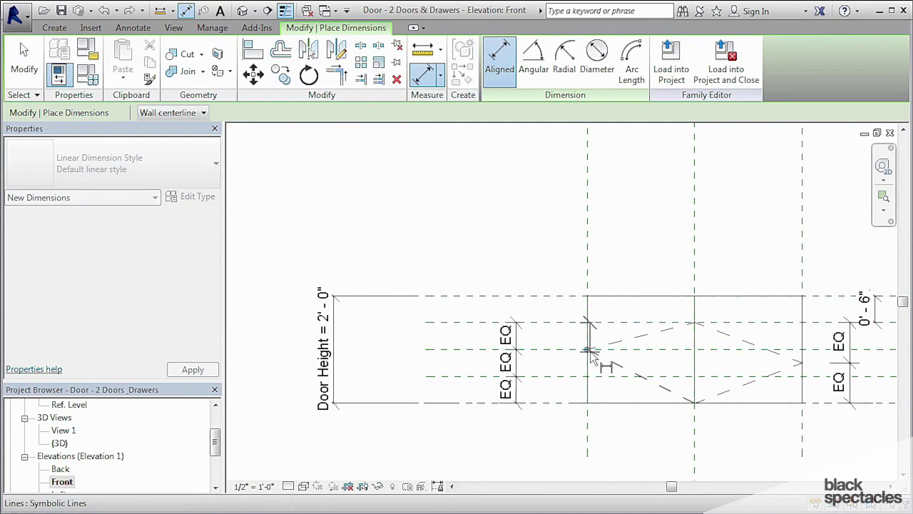
left_click(587, 349)
left_click(561, 403)
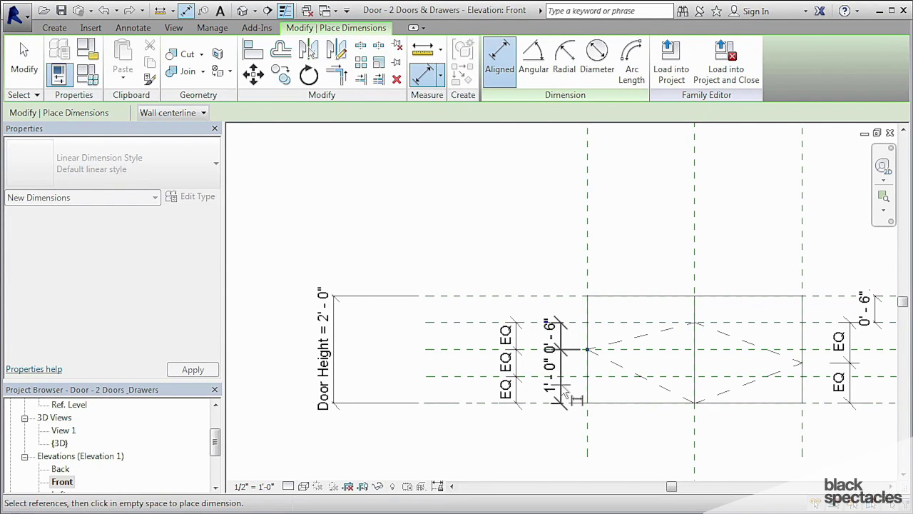
left_click(553, 382)
left_click(570, 374)
middle_click_drag(667, 354, 592, 365)
scroll(590, 283, "up", 3)
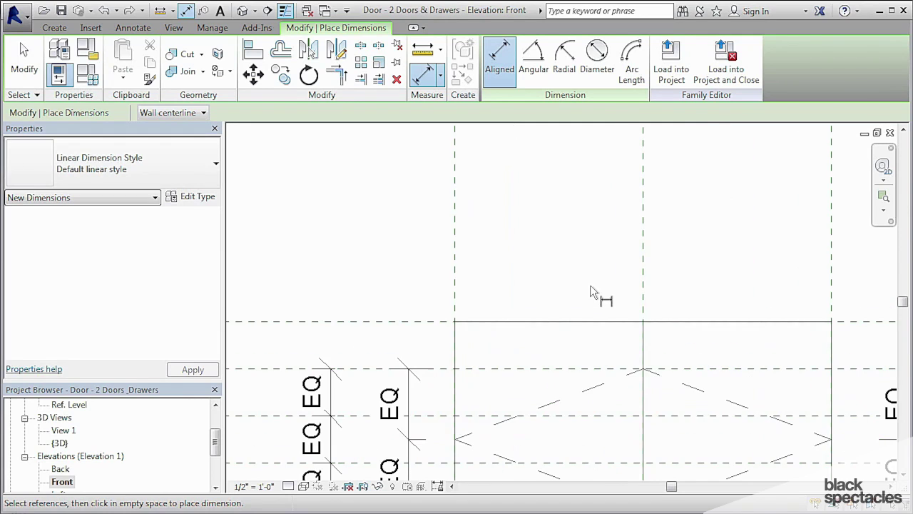
Step: Draw a Casework [projection] model line between the left and right upper reference-plane intersections
left_click(63, 30)
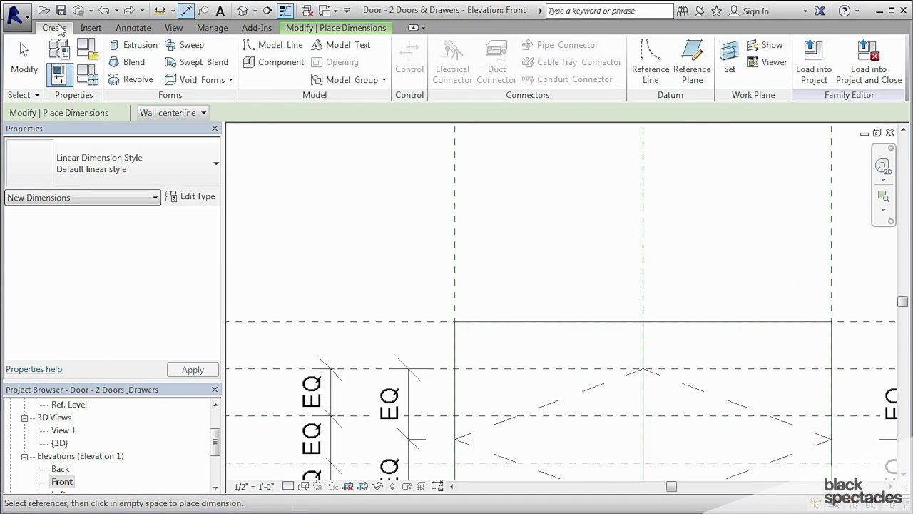
left_click(273, 45)
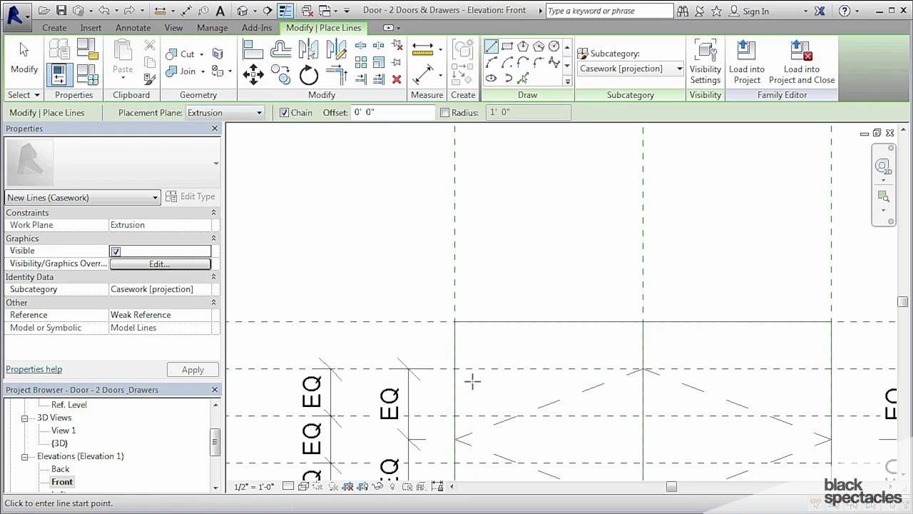
left_click(621, 70)
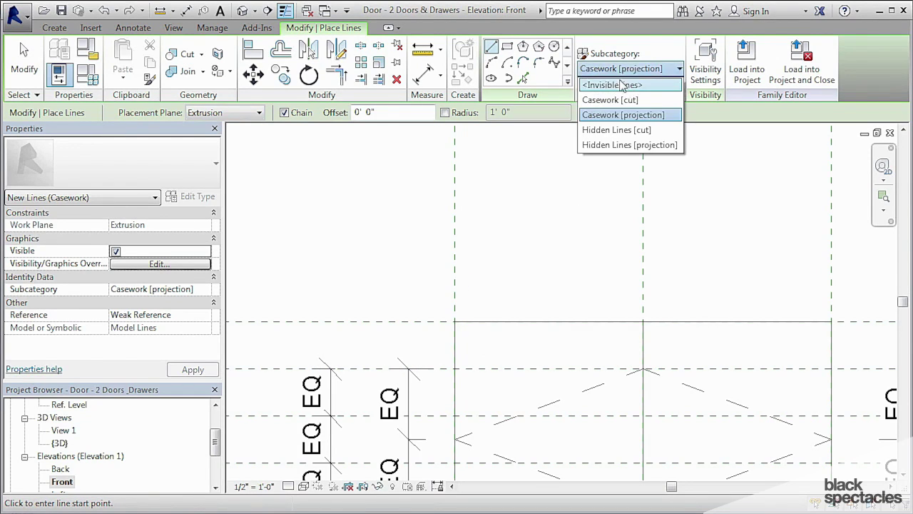
left_click(604, 115)
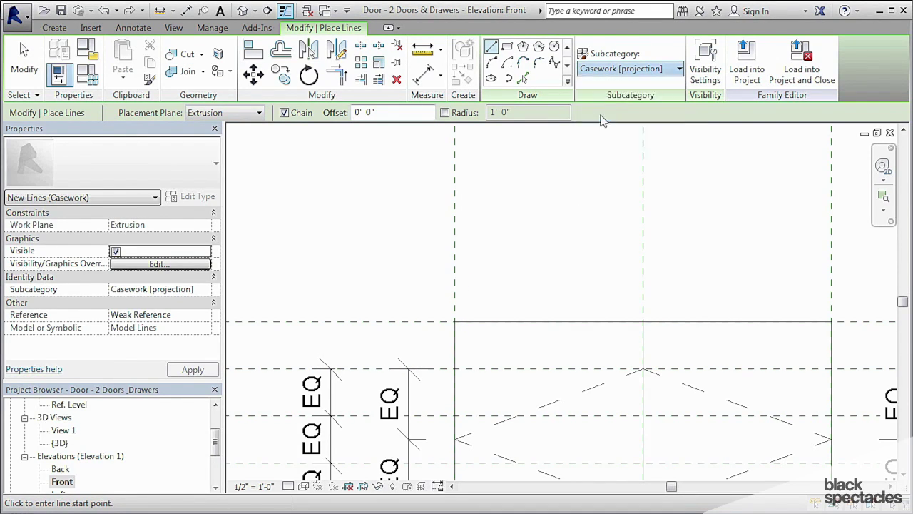
left_click(455, 369)
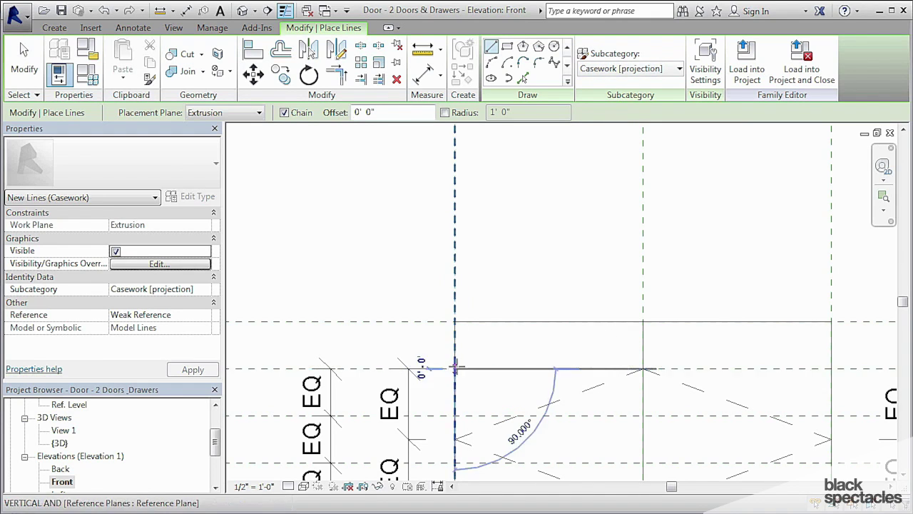
left_click(831, 369)
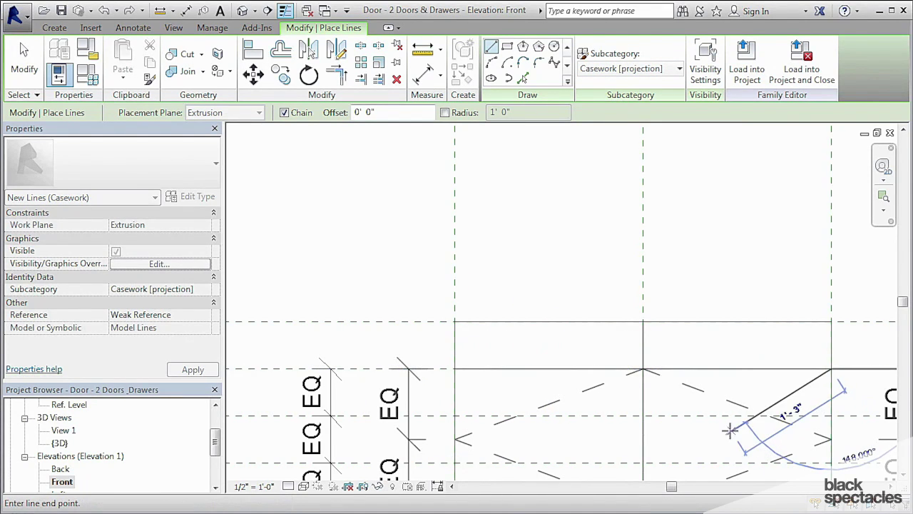
key("Escape")
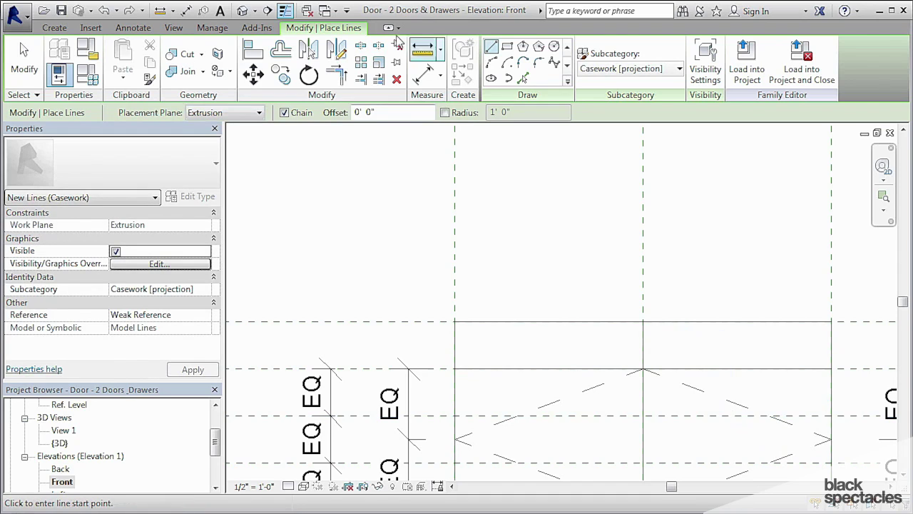
Step: Switch to the {3D} view and orbit, zoom and pan toward the panel's left edge
left_click(243, 10)
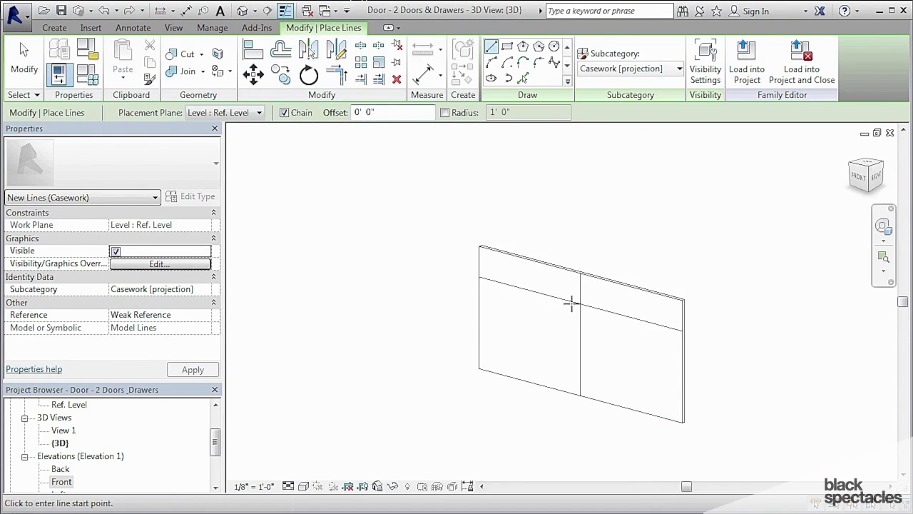
middle_click_drag(576, 376, 691, 359, "shift")
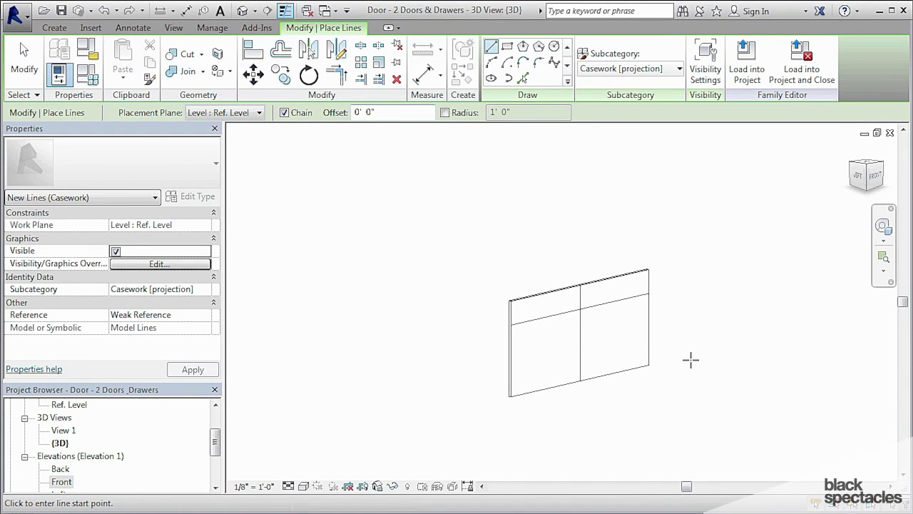
scroll(520, 322, "up", 4)
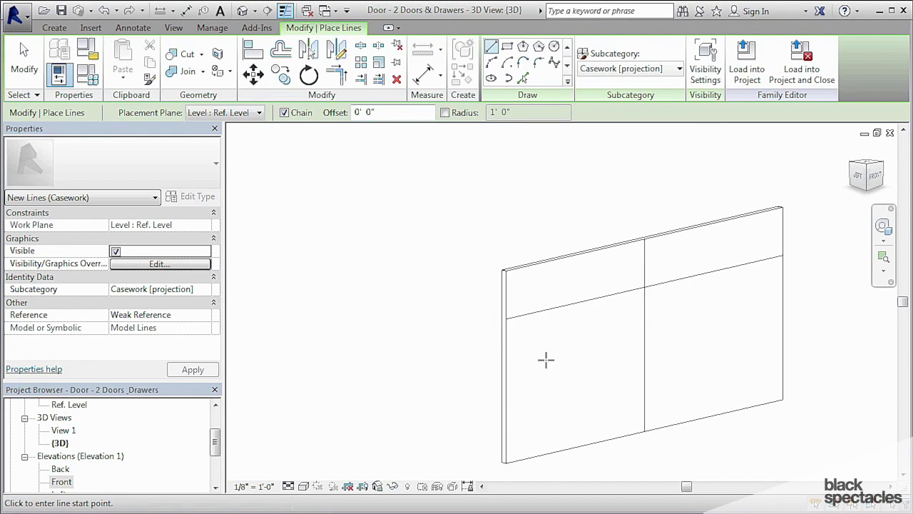
middle_click_drag(546, 359, 534, 295, "shift")
scroll(618, 344, "down", 2)
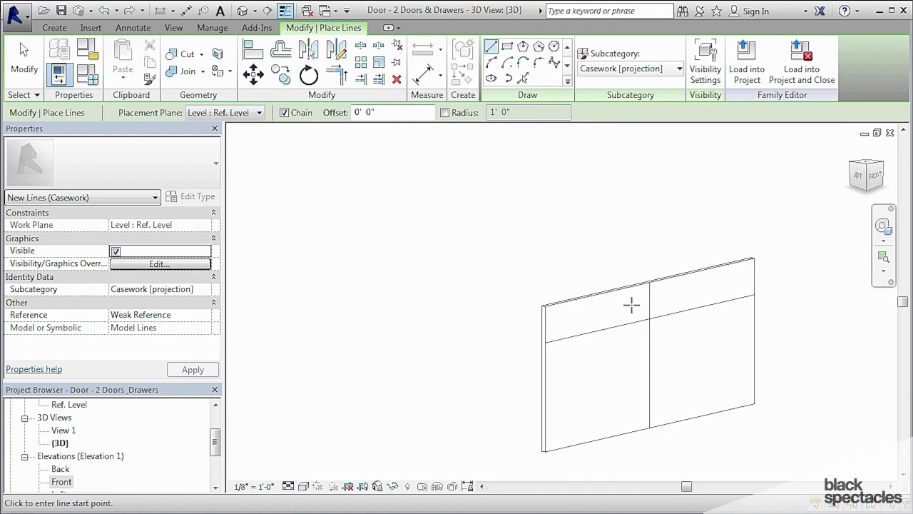
scroll(544, 361, "up", 2)
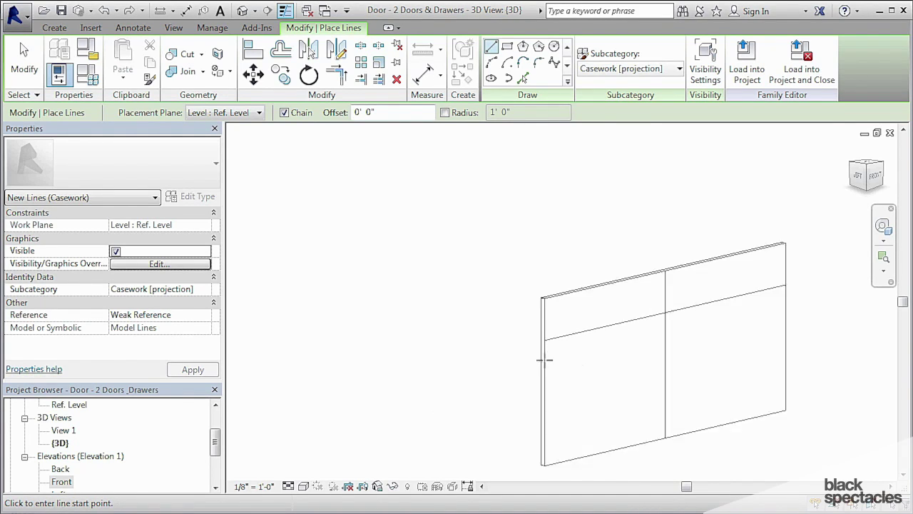
middle_click_drag(534, 333, 576, 227)
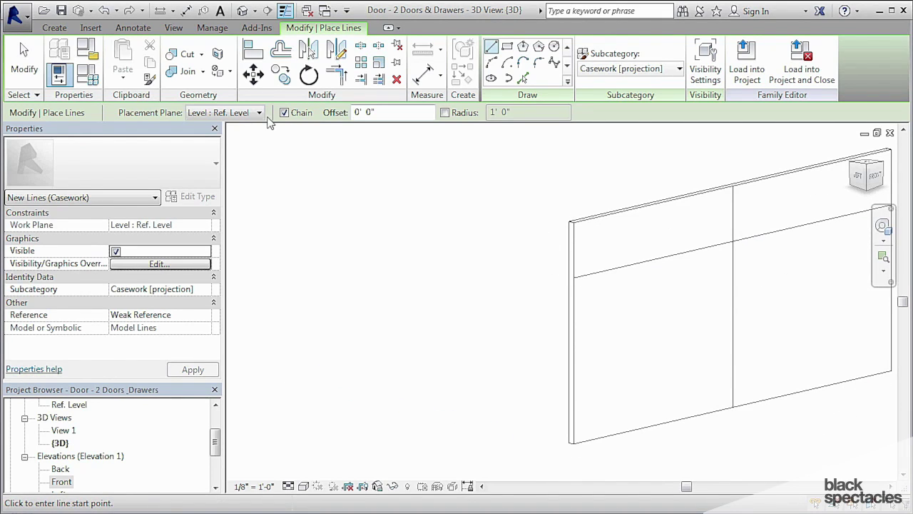
Step: Pick the panel's thin side face as the work plane
left_click(236, 114)
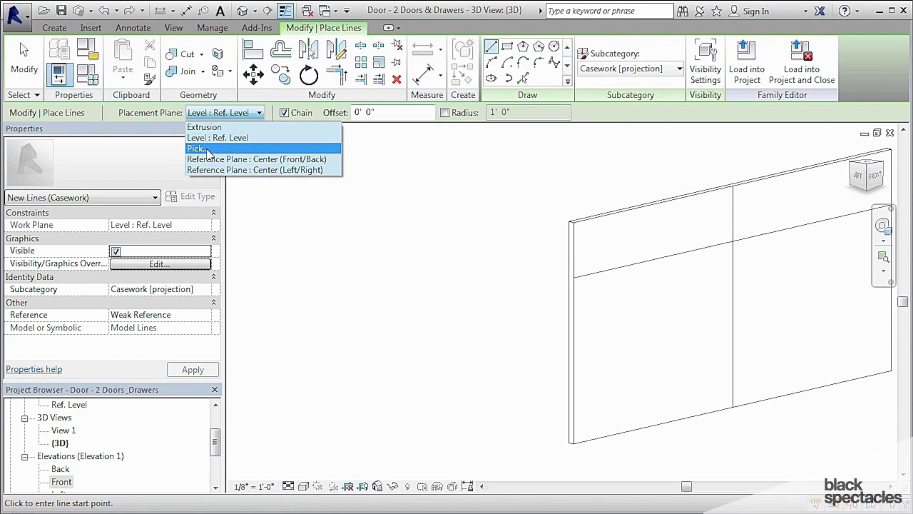
left_click(204, 149)
left_click(339, 281)
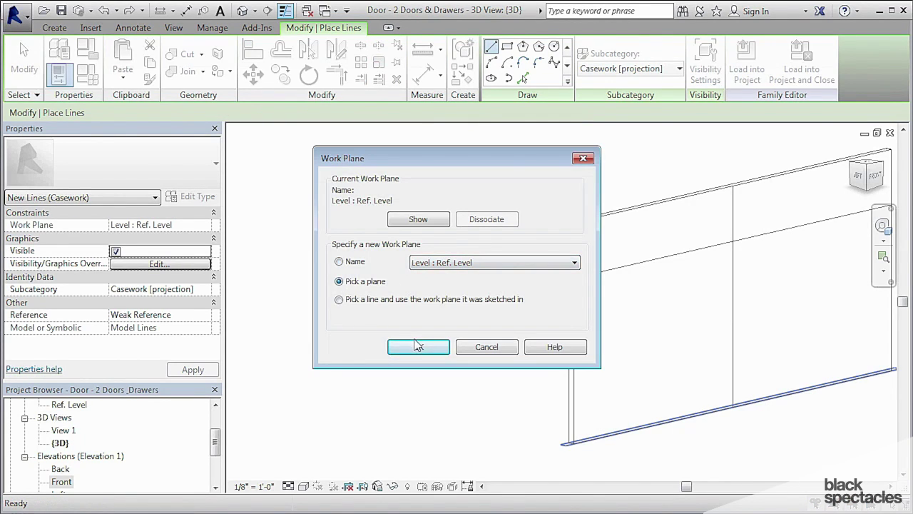
left_click(418, 346)
scroll(575, 268, "up", 5)
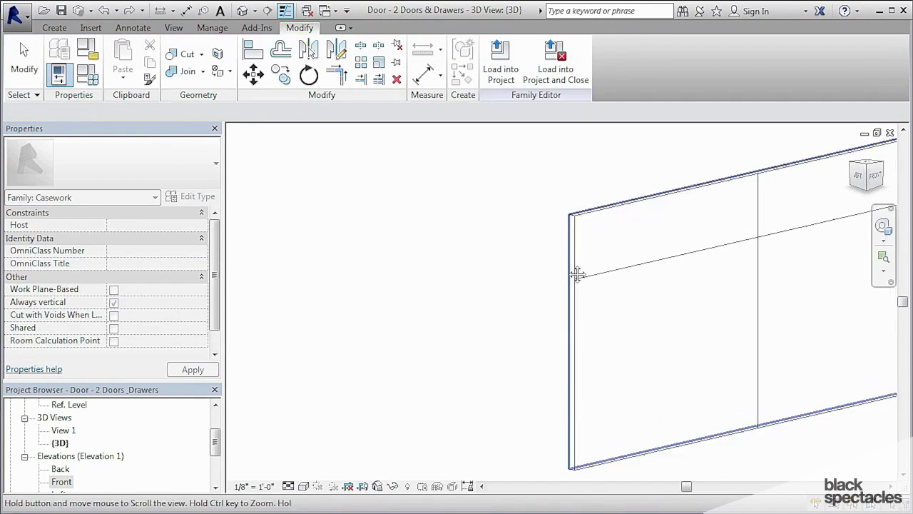
left_click(577, 236)
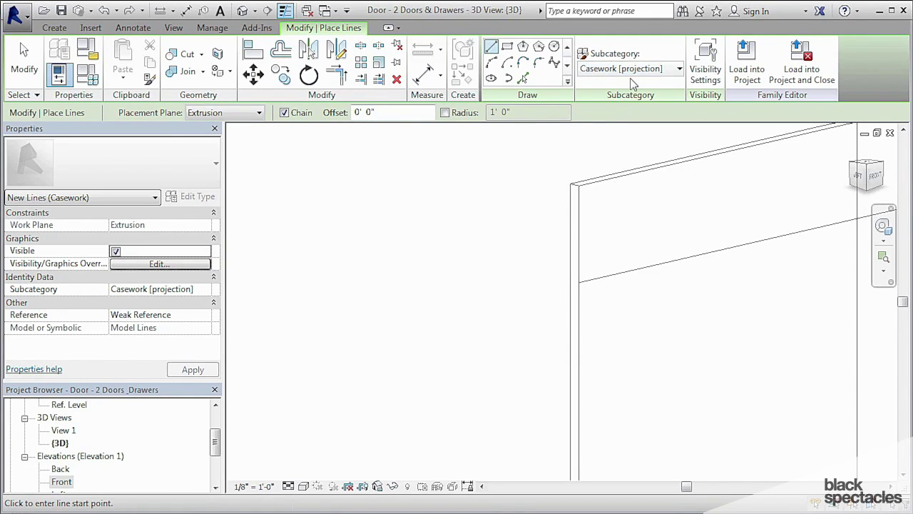
Step: Draw a short model line across the side face at the panel's edge
left_click(578, 263)
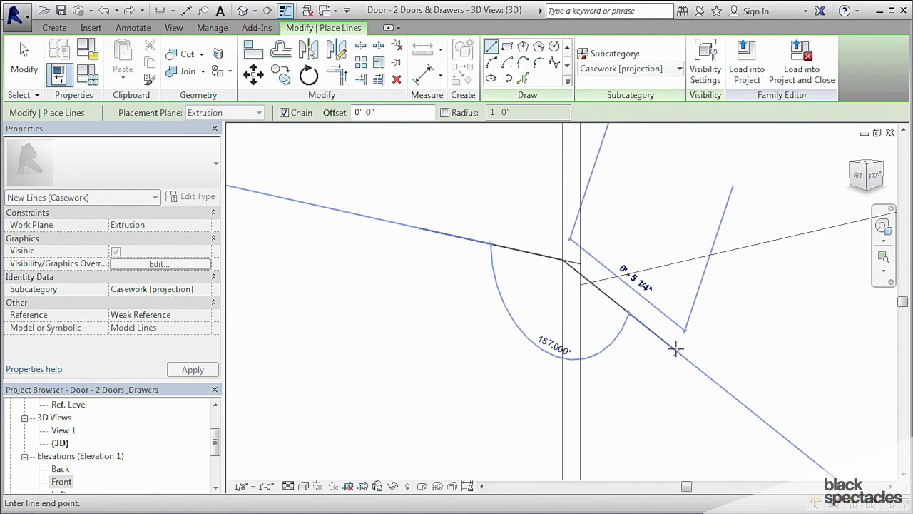
key("Escape")
key("Escape")
scroll(669, 349, "down", 3)
Step: Align the side-face line to the front drawer line using AL
key("a")
key("l")
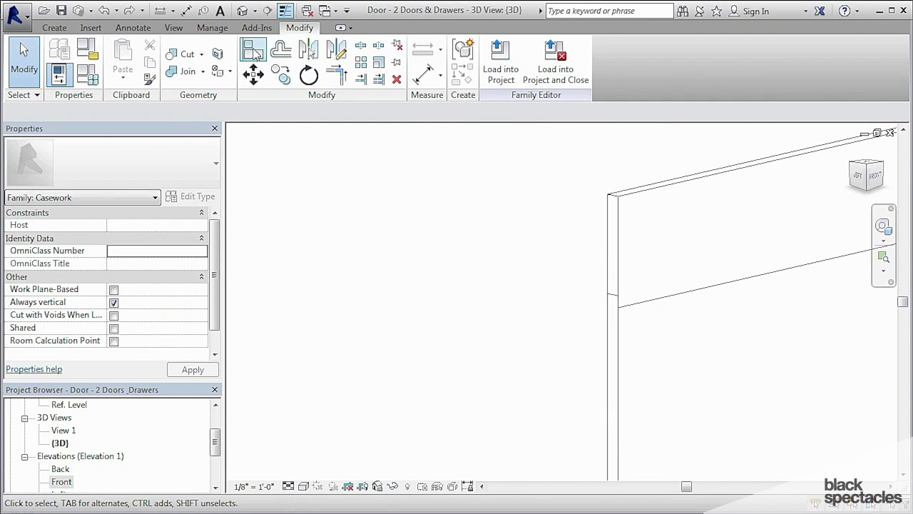
left_click(693, 292)
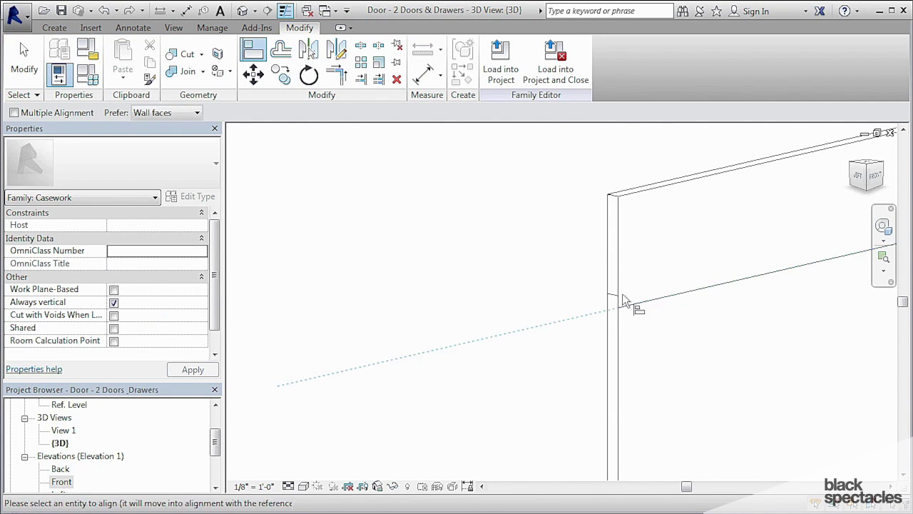
left_click(614, 295)
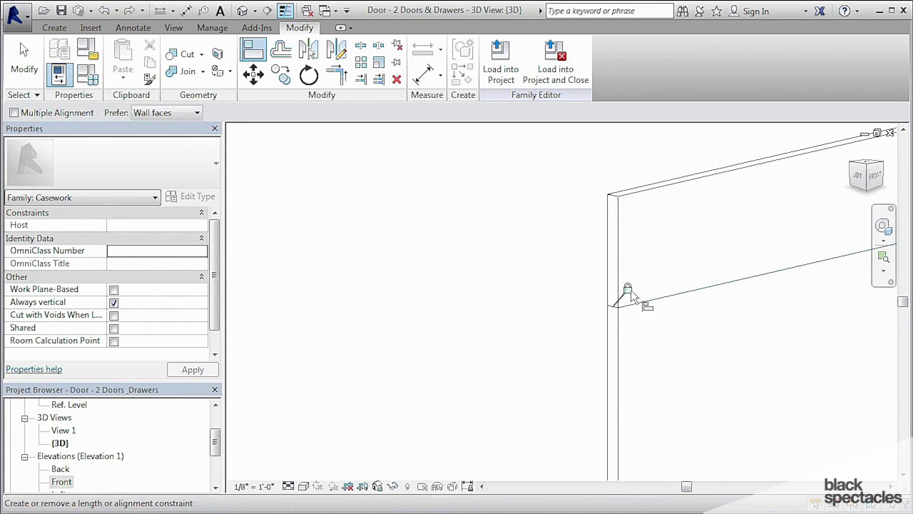
key("Escape")
key("Escape")
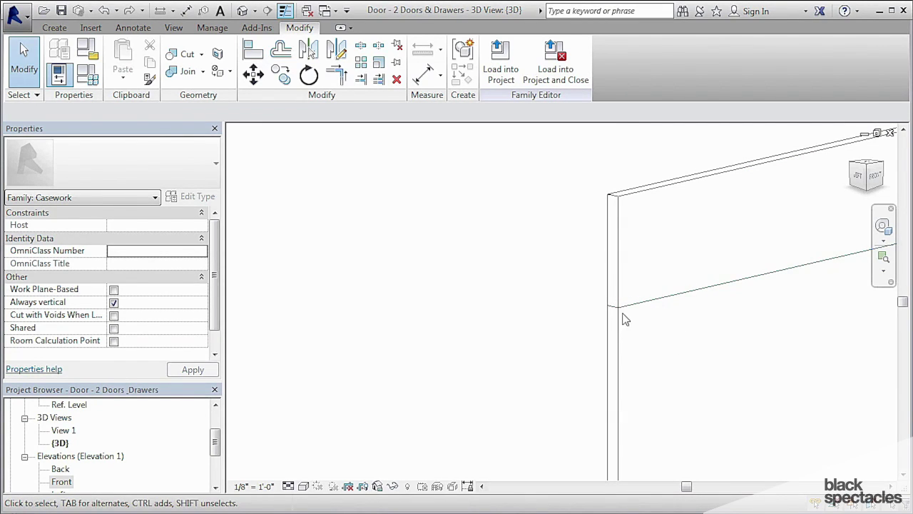
Step: Zoom and pan around the panel to check the drawer line wraps the corner
scroll(638, 310, "down", 3)
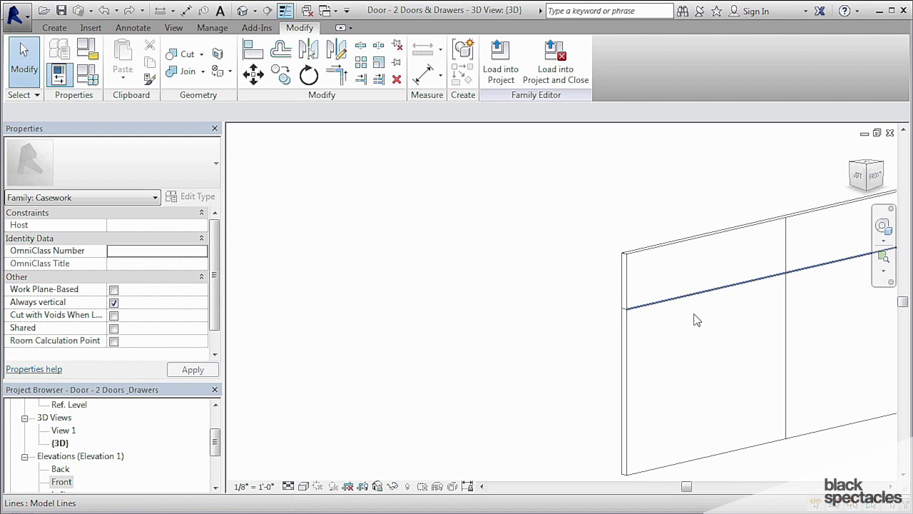
scroll(697, 320, "down", 2)
middle_click_drag(705, 351, 685, 333)
scroll(550, 375, "up", 3)
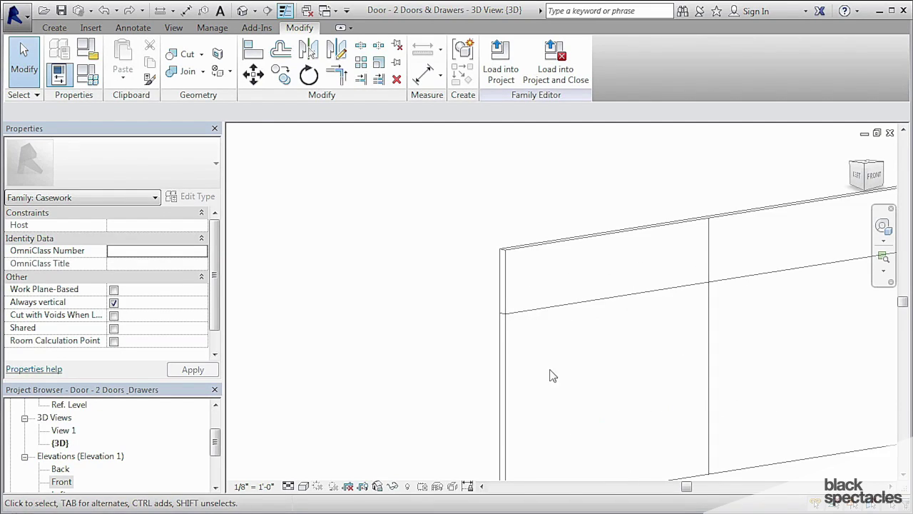
middle_click_drag(551, 375, 587, 336)
scroll(587, 337, "up", 1)
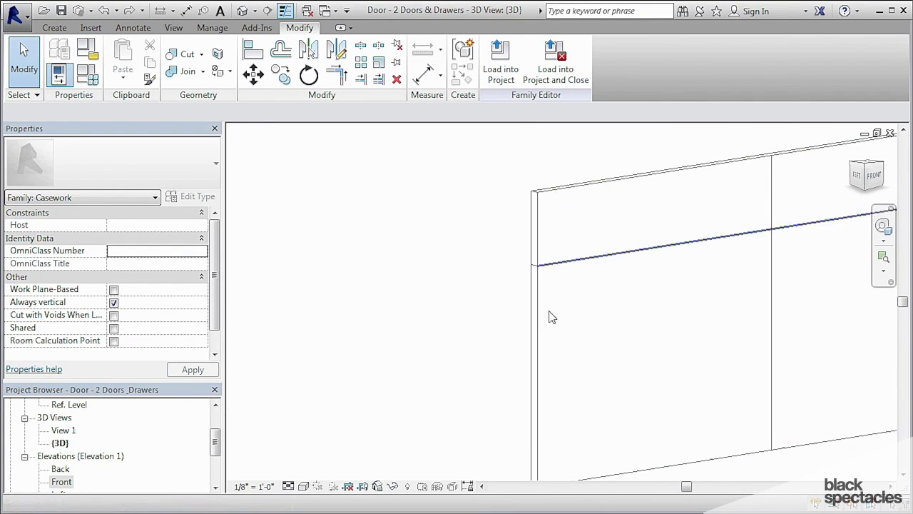
left_click(725, 348)
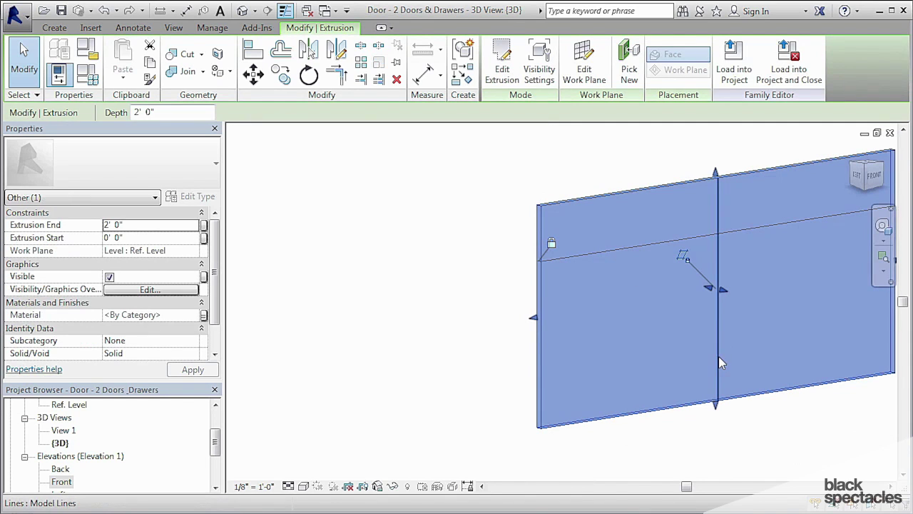
left_click(491, 293)
middle_click_drag(602, 337, 473, 362)
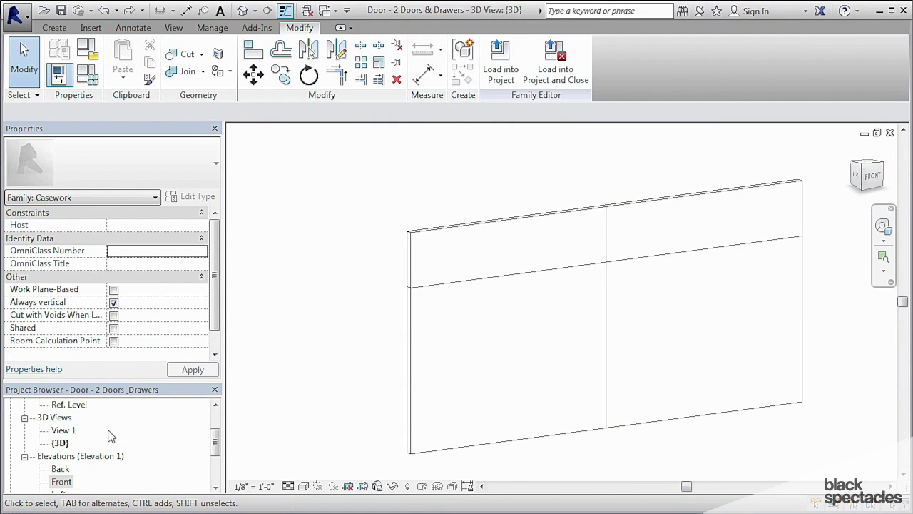
Step: Open the Front elevation and save the current family
double_click(62, 482)
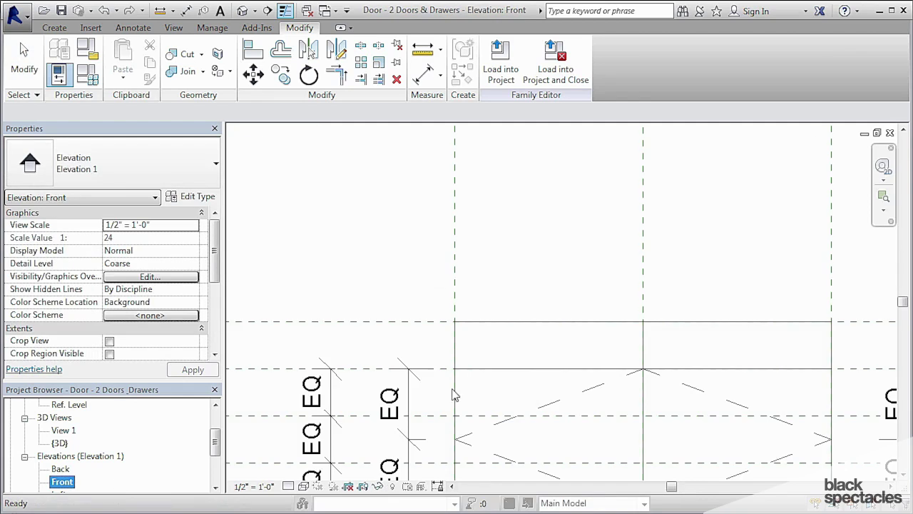
left_click(547, 357)
middle_click_drag(546, 357, 516, 214)
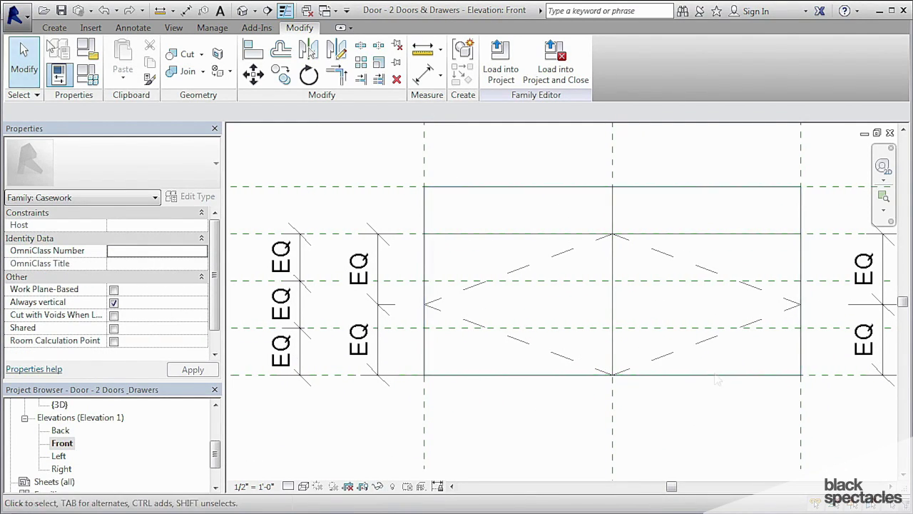
left_click(61, 12)
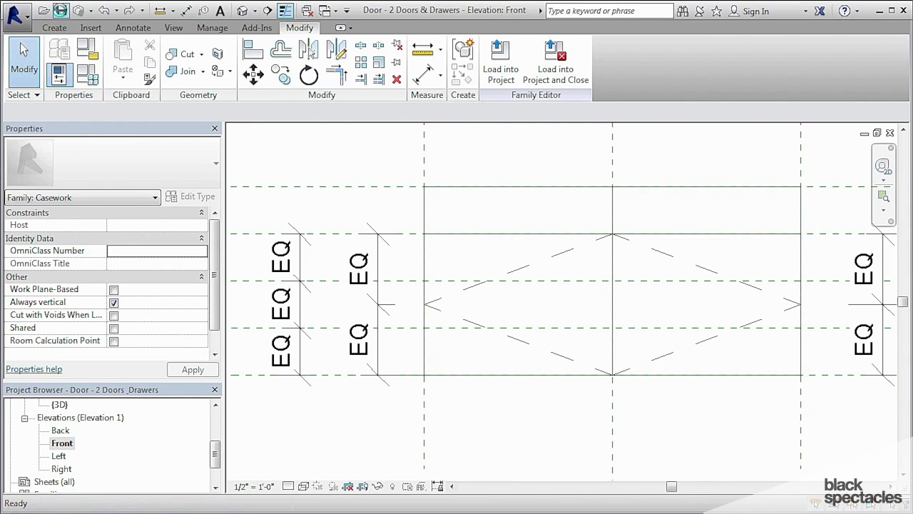
Step: Save the family as a new file named 'Door - Drawers'
left_click(15, 15)
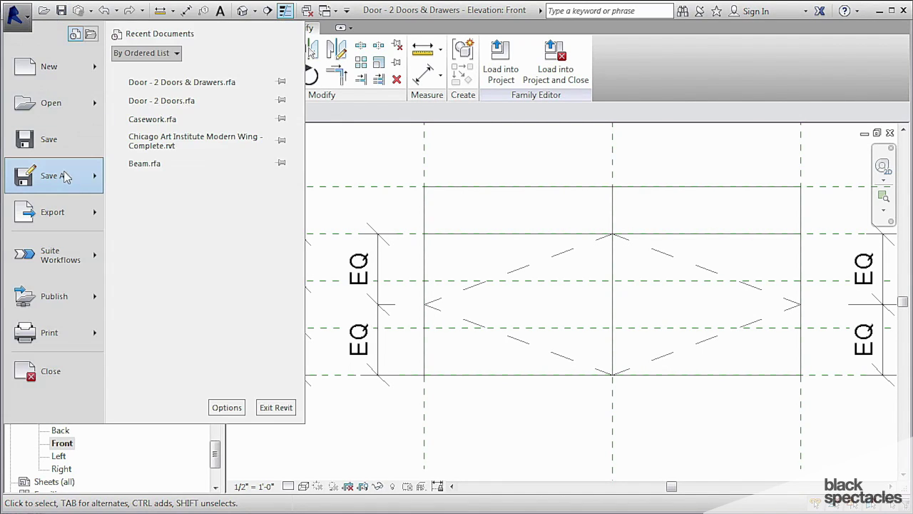
mouse_move(99, 181)
left_click(194, 132)
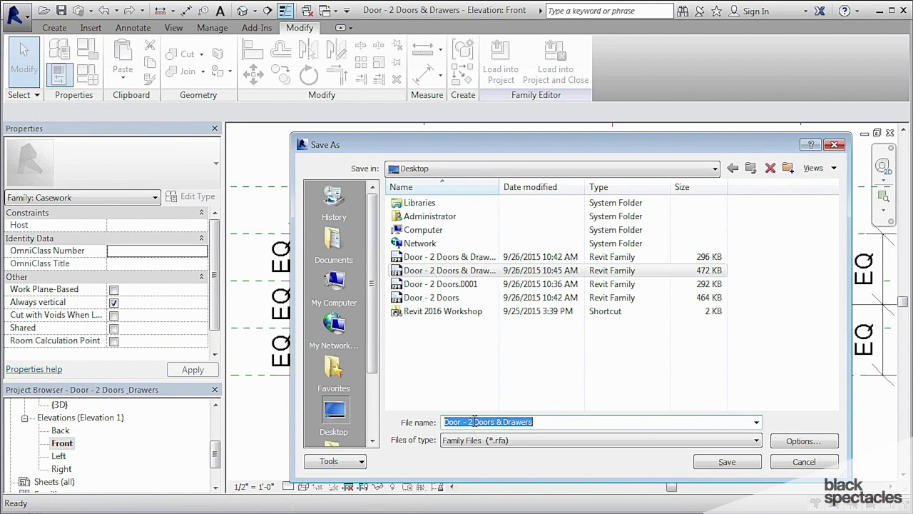
left_click_drag(470, 422, 523, 426)
type("d")
key("BackSpace")
type("D")
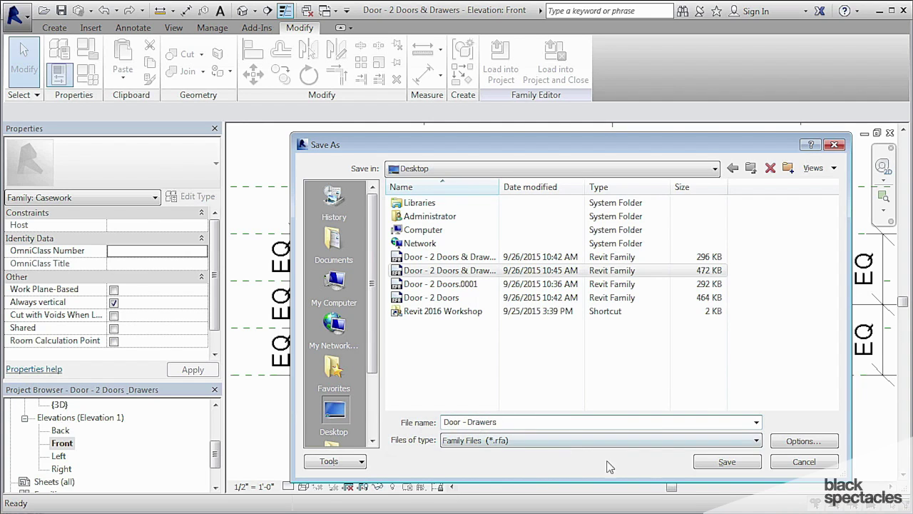
left_click(727, 463)
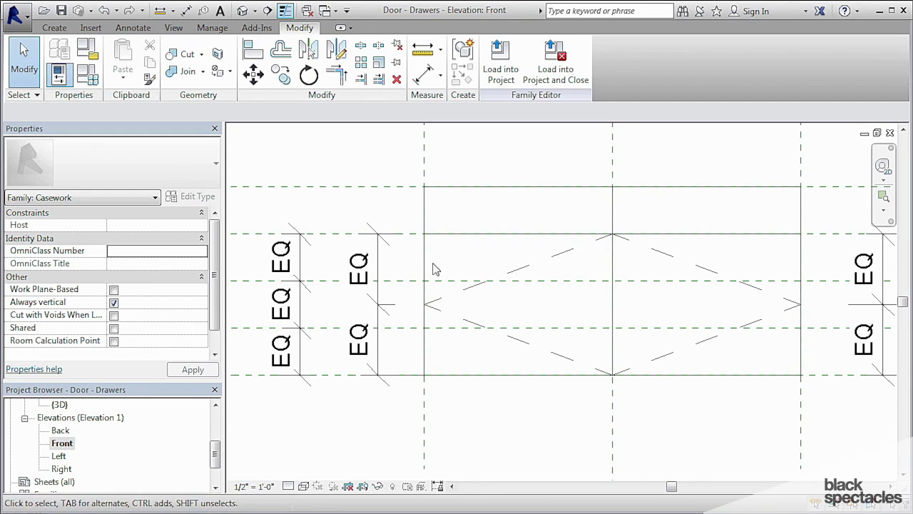
Step: Delete the four diagonal door-swing lines
left_click(669, 257)
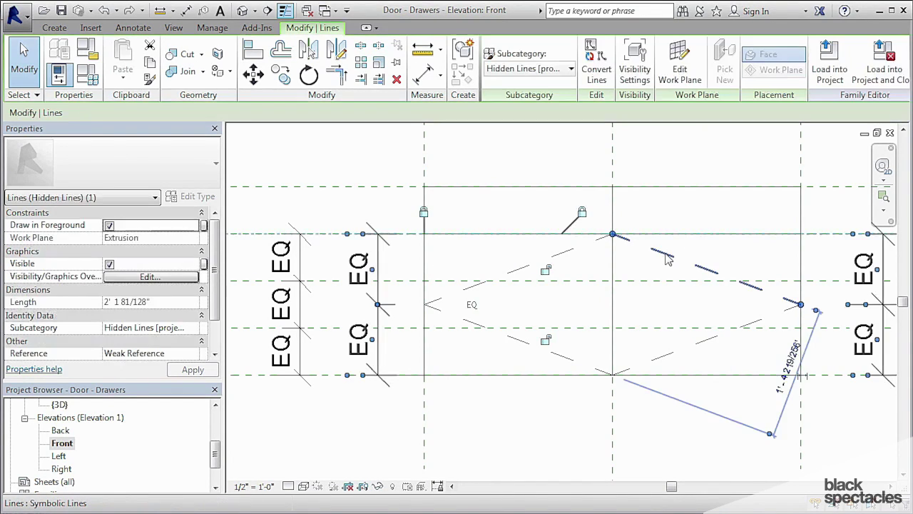
left_click(566, 259, "ctrl")
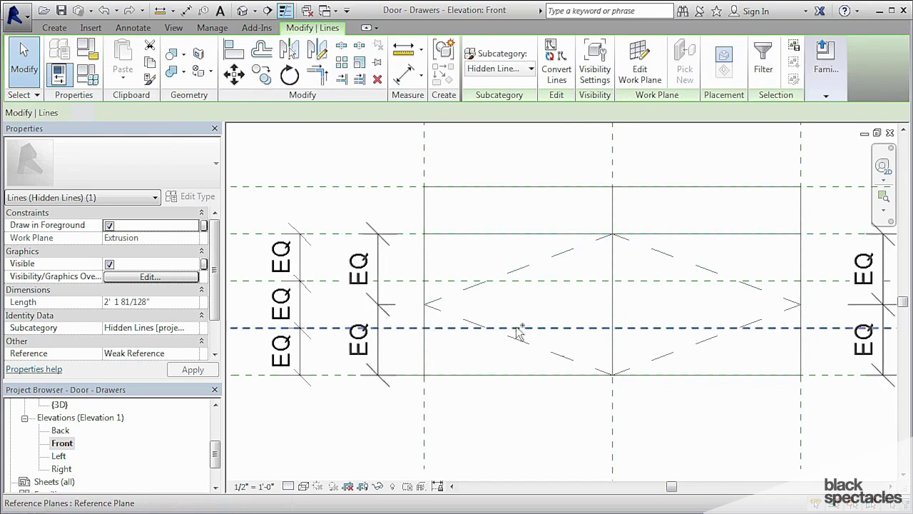
left_click(632, 369, "ctrl")
left_click(665, 358, "ctrl")
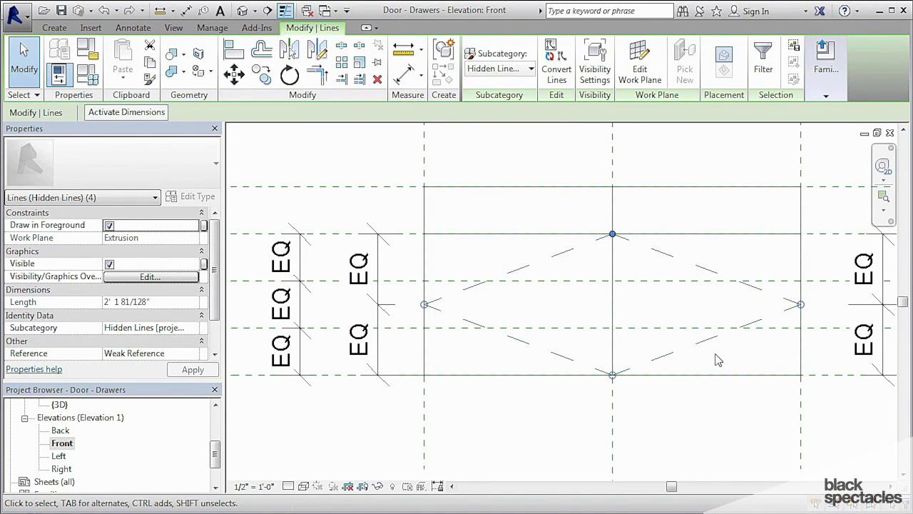
key("Delete")
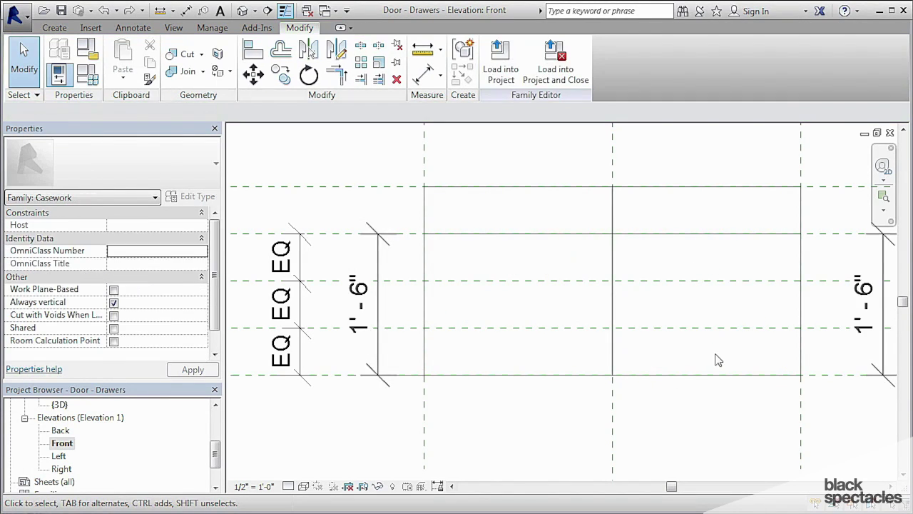
Step: Copy the horizontal drawer line down 6 inches twice, removing an extra duplicate
left_click(503, 235)
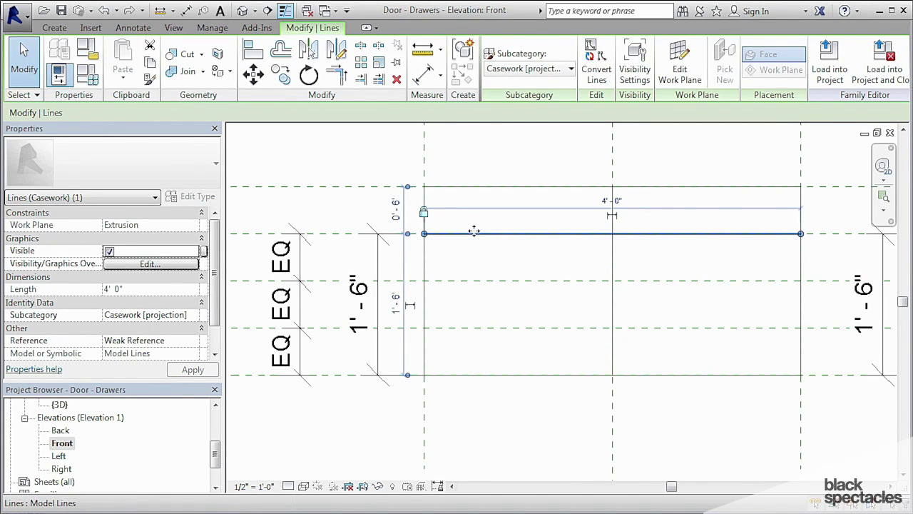
key("r")
key("o")
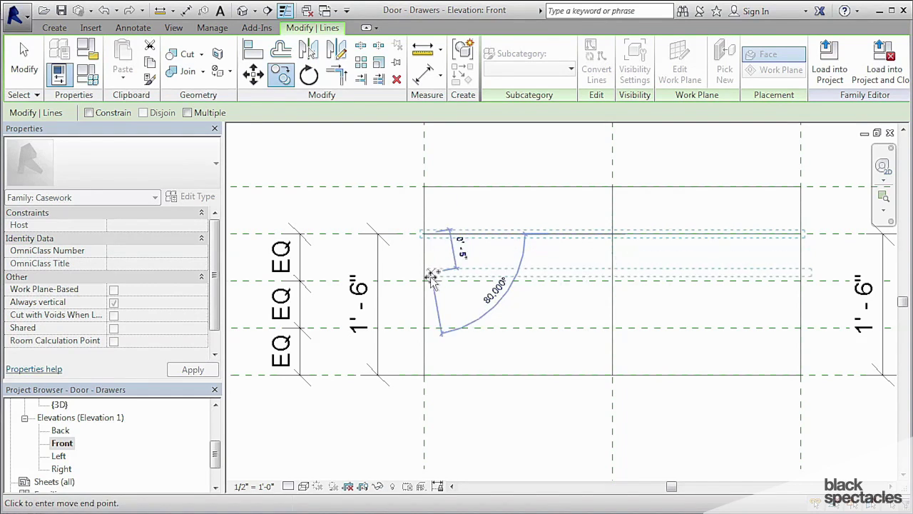
left_click(424, 263)
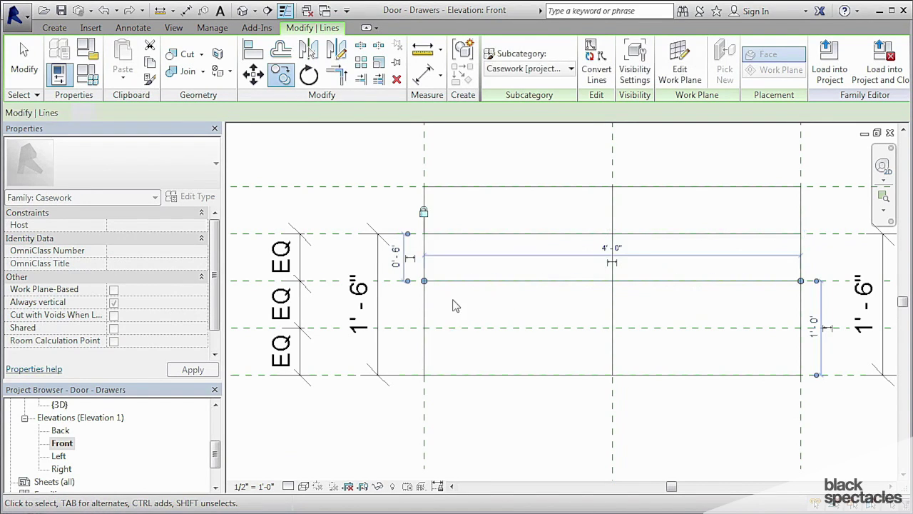
key("c")
key("o")
left_click(426, 282)
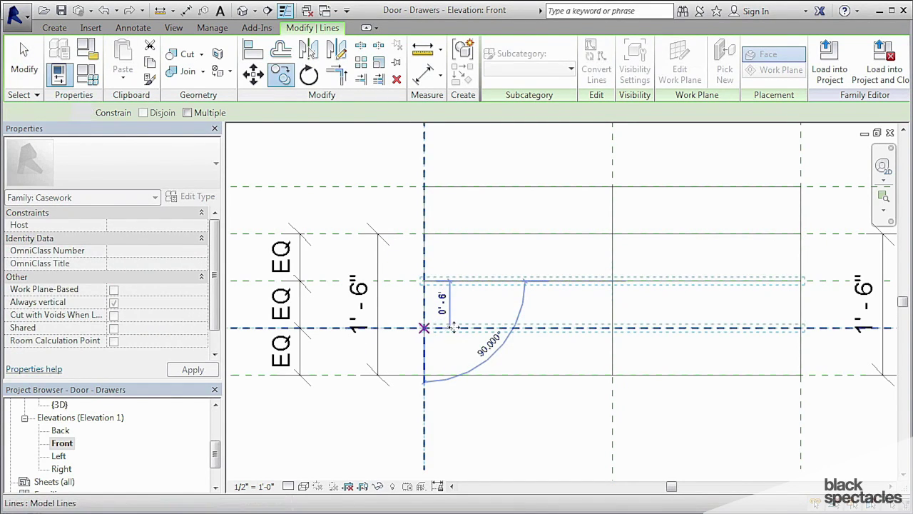
left_click(453, 326)
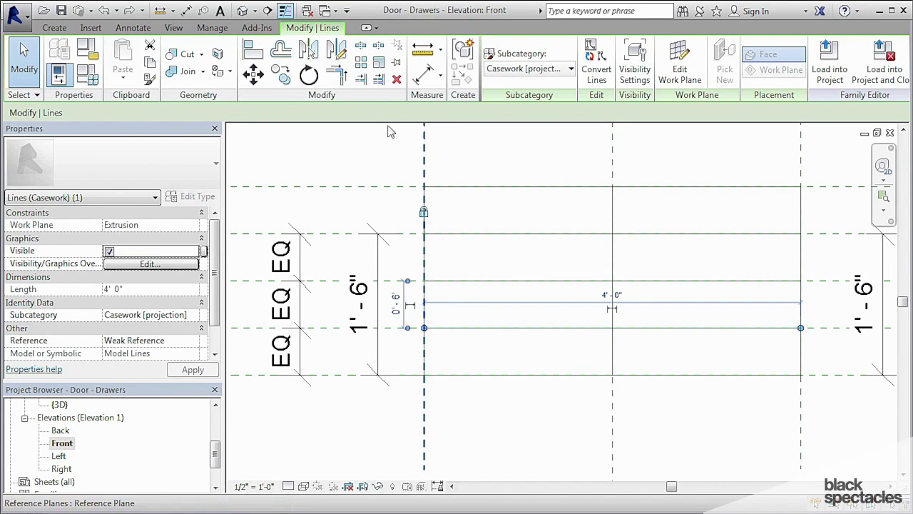
key("Delete")
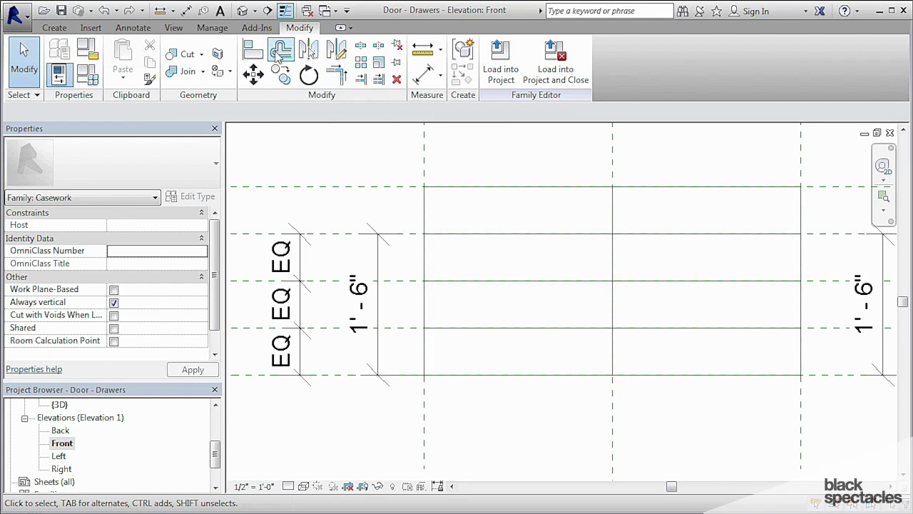
Step: Select another horizontal drawer line and start copying it
left_click(286, 71)
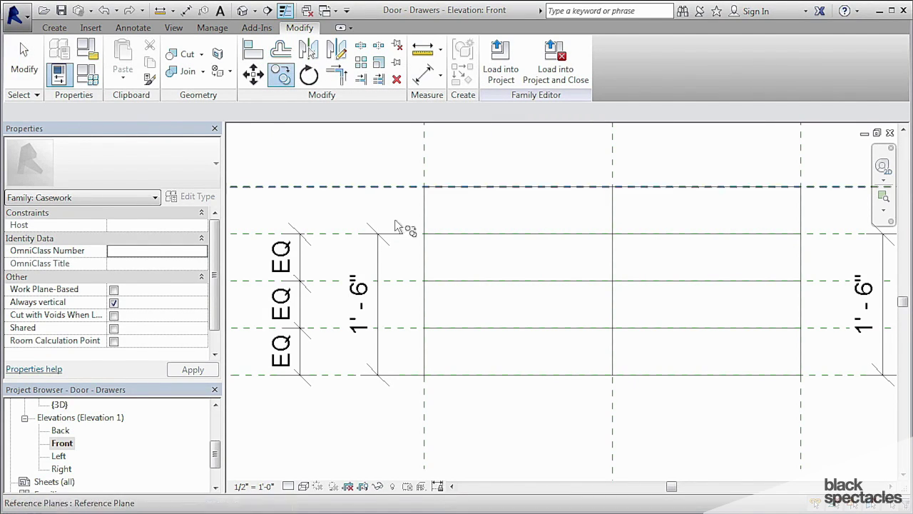
key("Escape")
left_click(466, 234)
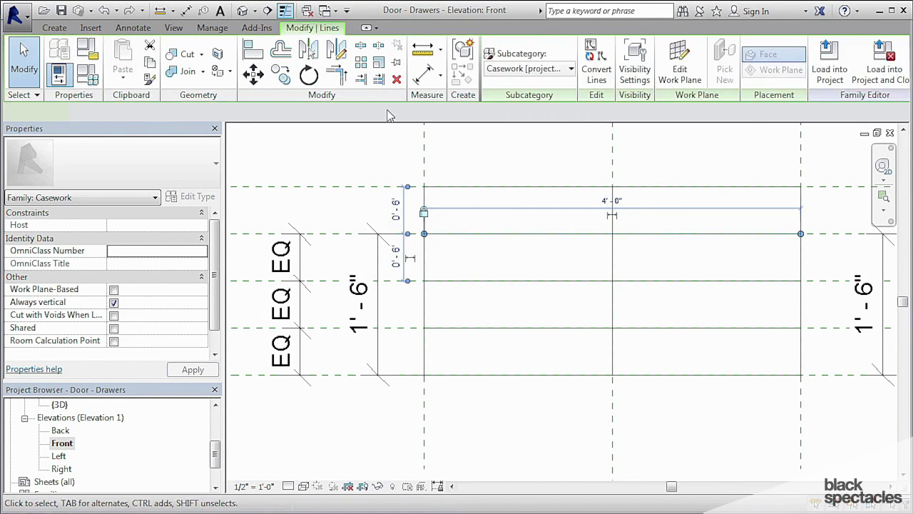
left_click(282, 75)
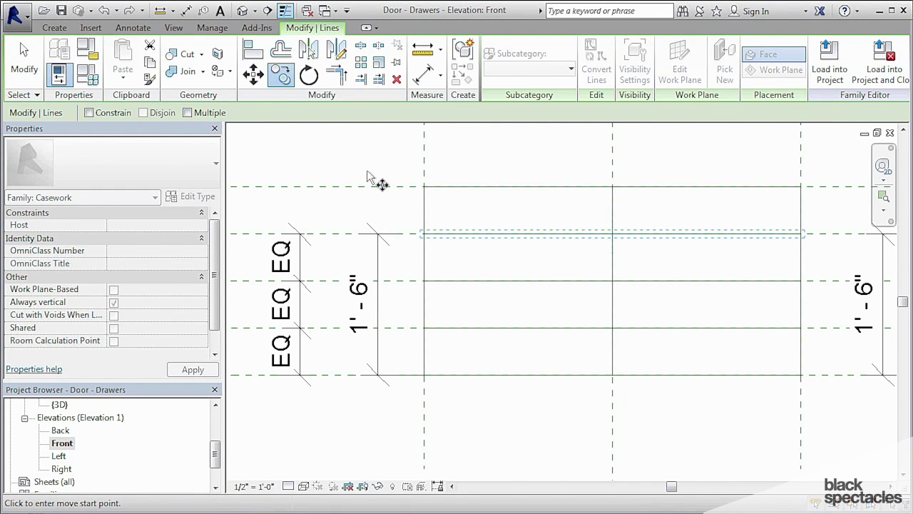
Step: Align the drawer lines to the middle and lower reference planes, locking the alignment
key("Escape")
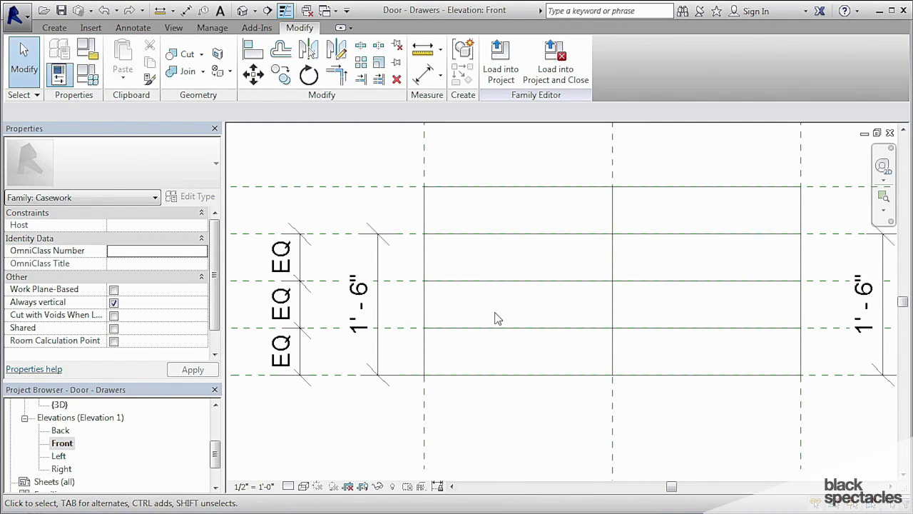
left_click(253, 49)
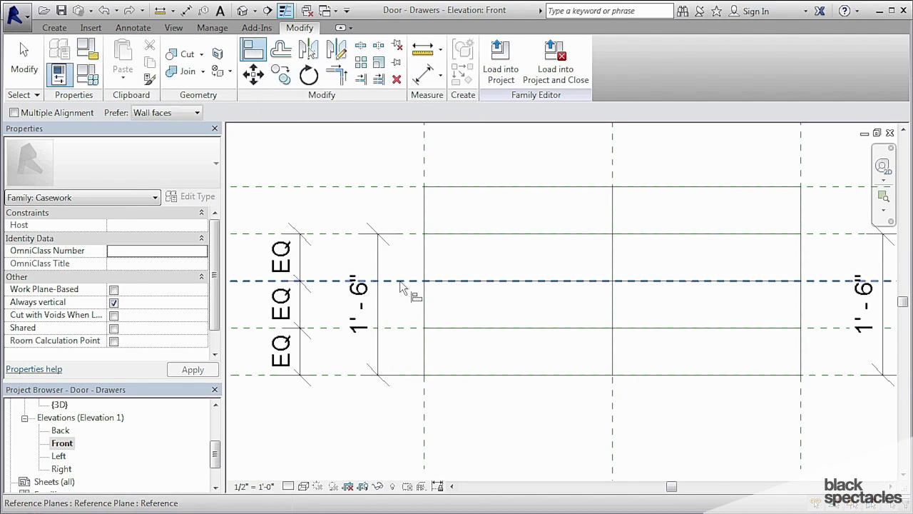
left_click(427, 285)
left_click(471, 284)
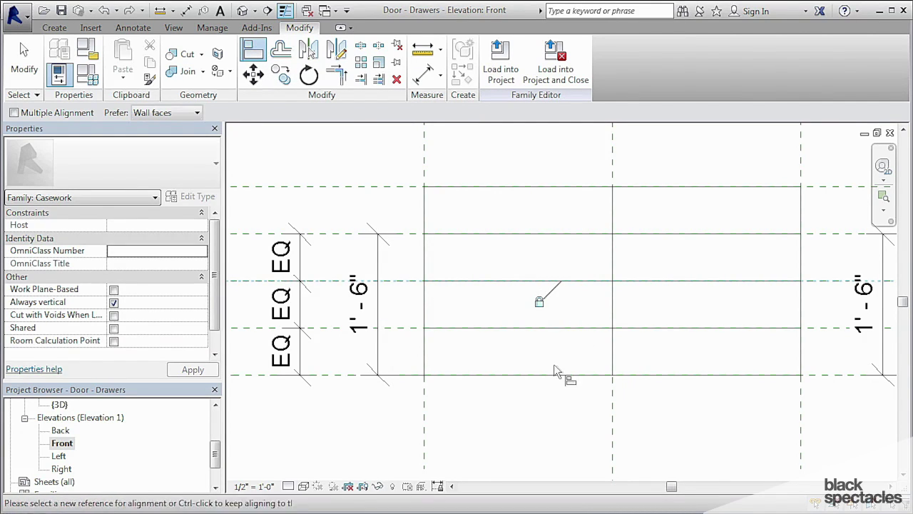
left_click(404, 328)
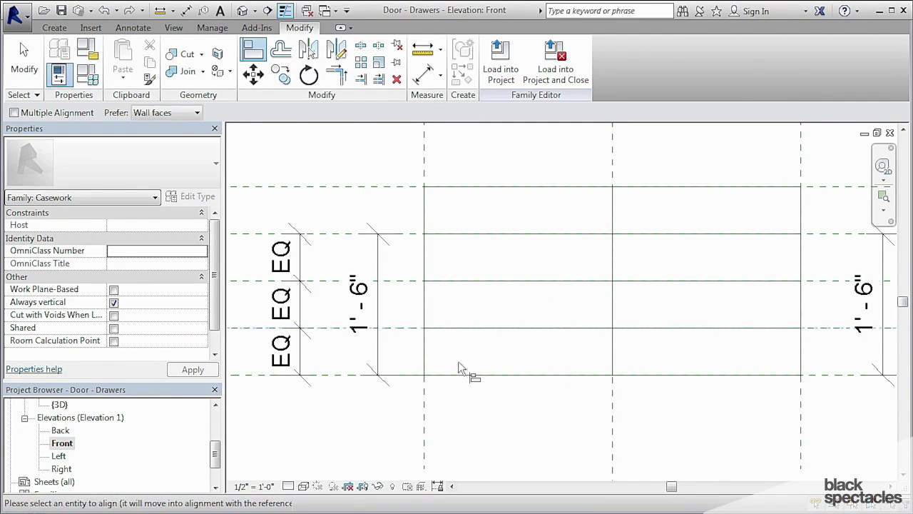
left_click(566, 349)
key("Escape")
key("Escape")
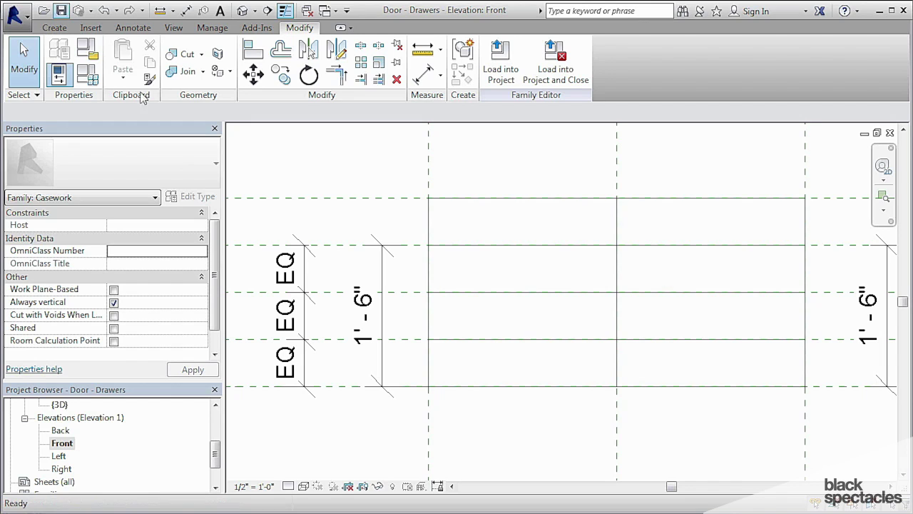
Step: Close the Front, Ref. Level, 3D and remaining Door - Drawers views, then tile the rest with WT
left_click(891, 133)
left_click(891, 133)
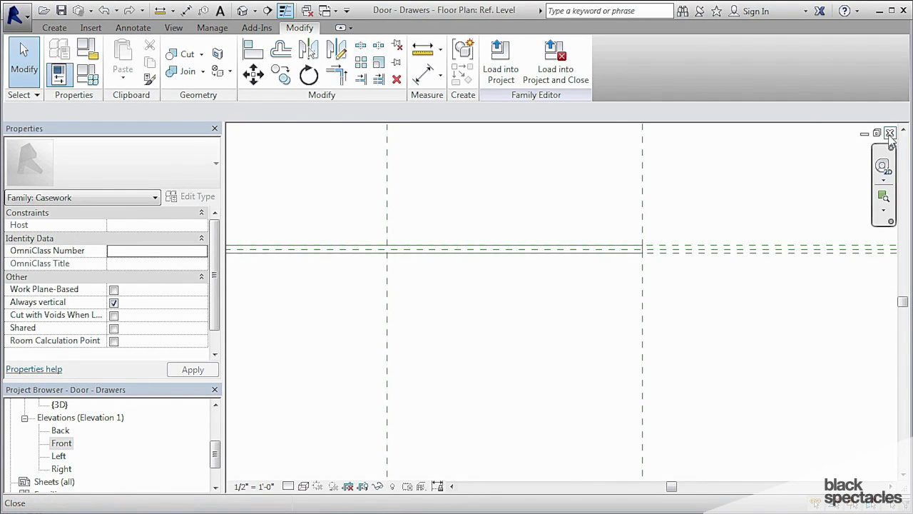
left_click(890, 134)
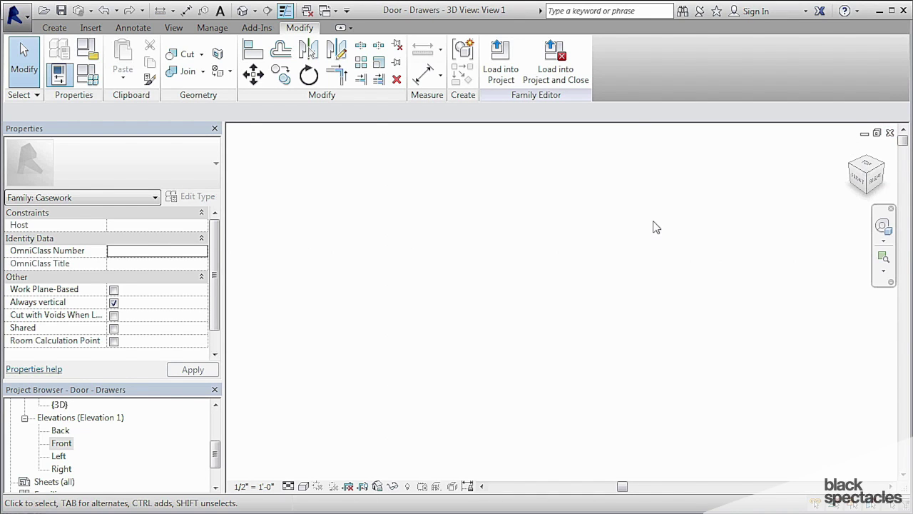
key("z")
key("a")
left_click(891, 133)
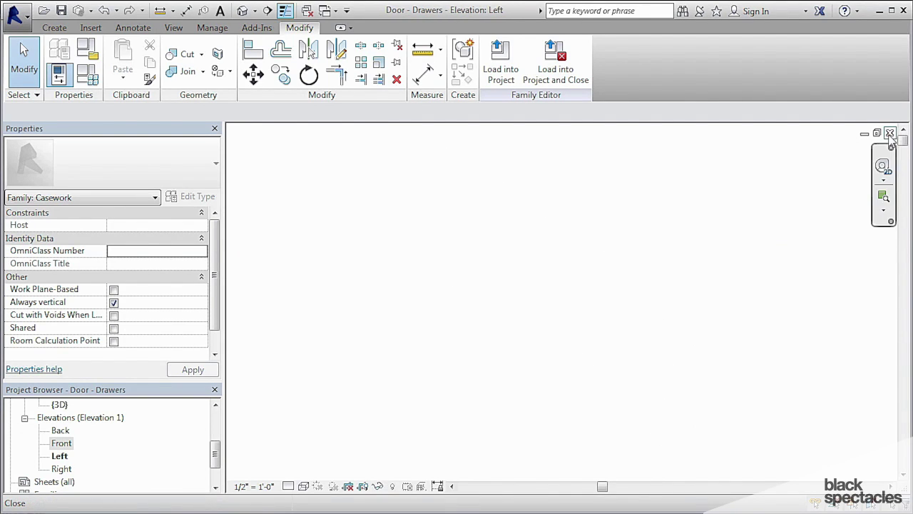
left_click(891, 134)
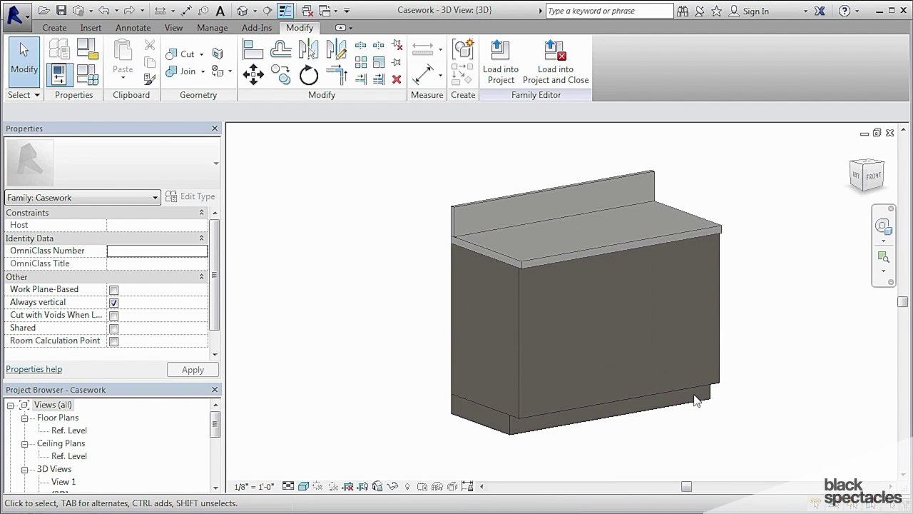
key("w")
key("t")
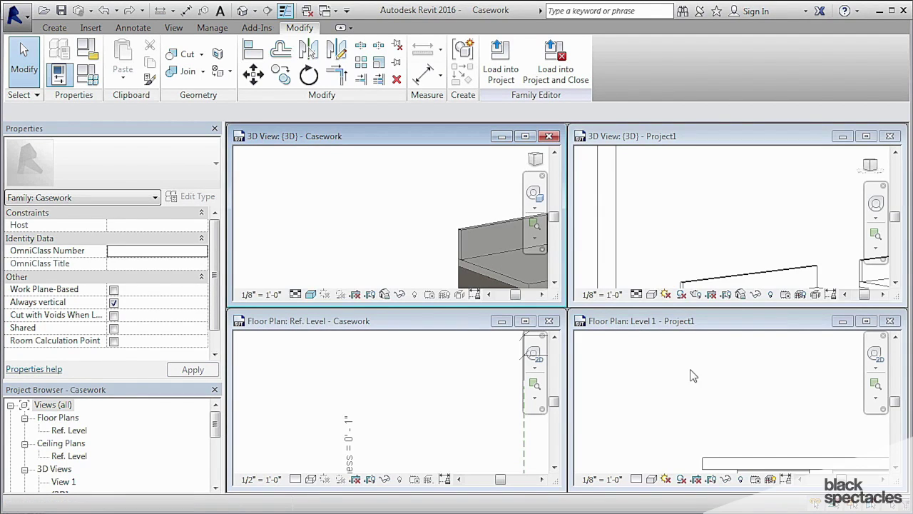